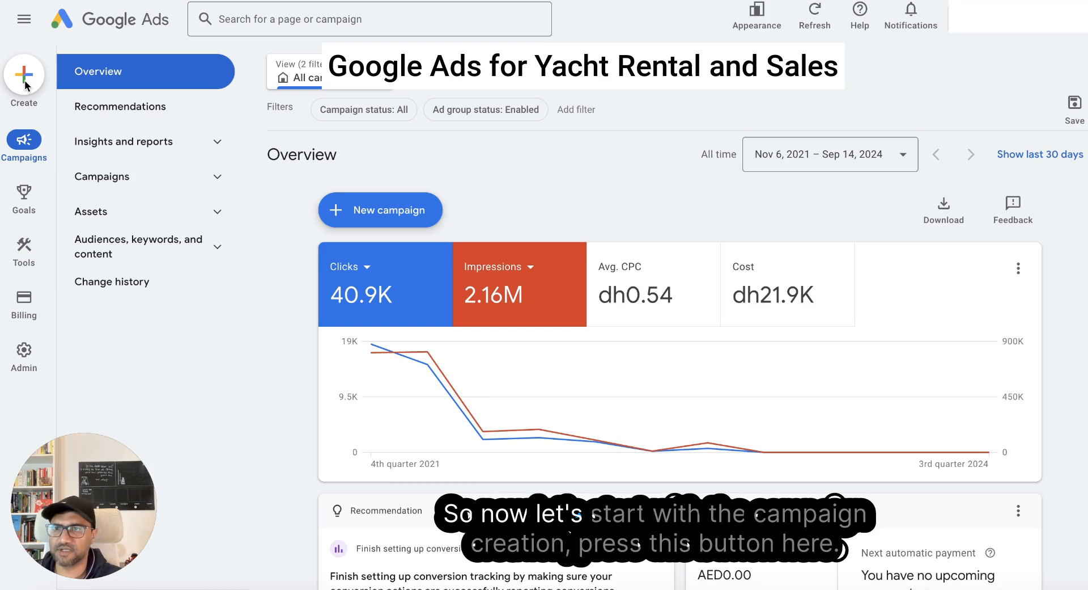
- Start creating a new campaign and choose Sales as its objective
left_click(25, 81)
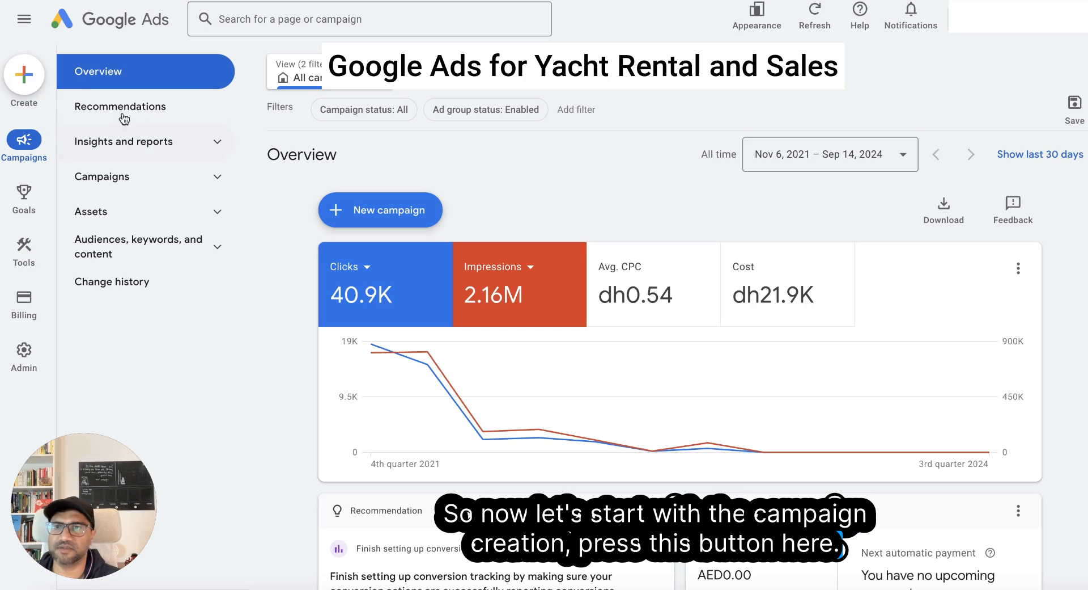
left_click(24, 81)
left_click(57, 86)
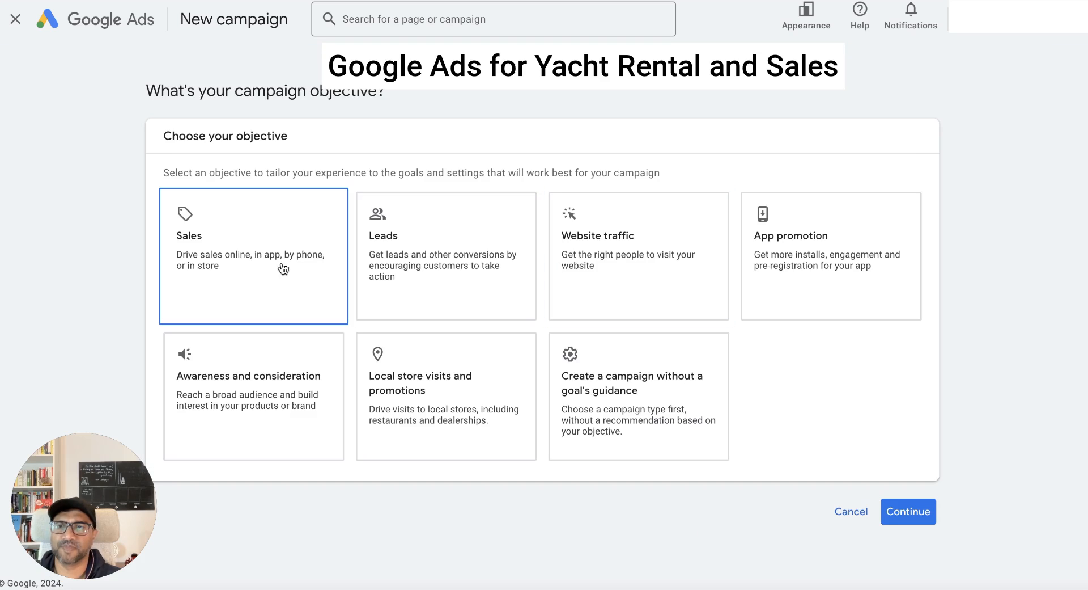
left_click(190, 281)
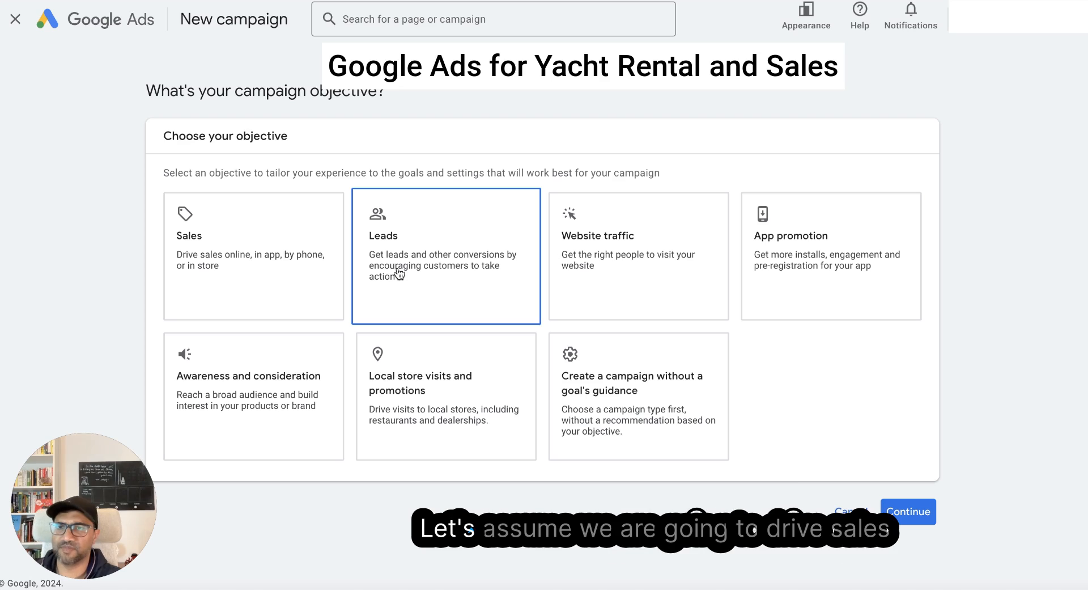
left_click(233, 285)
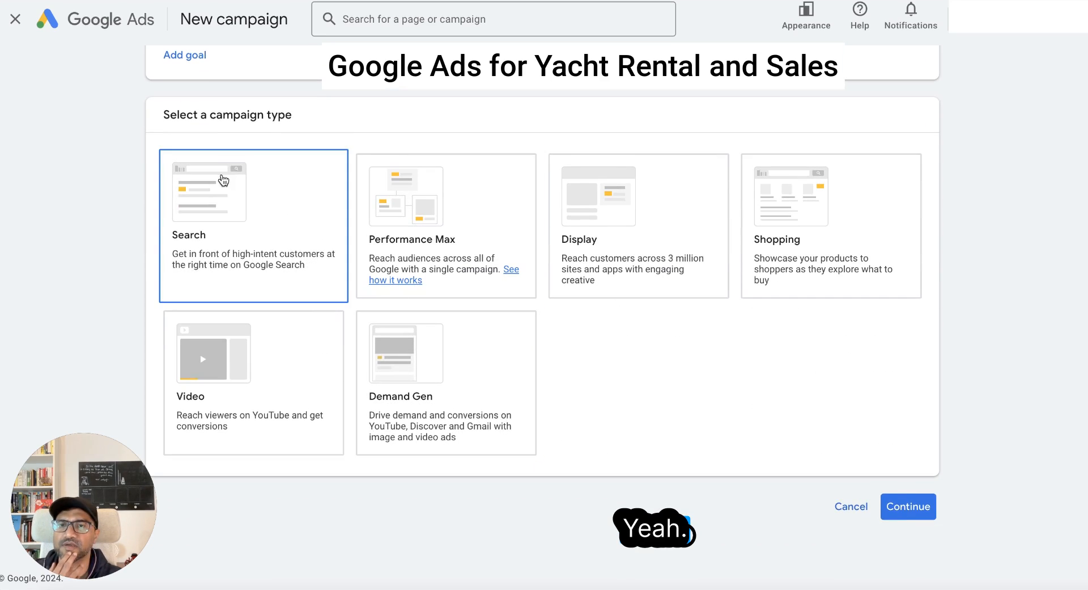
- Review the conversion goals for Sales and select Search as the campaign type
scroll(221, 181, "up", 4)
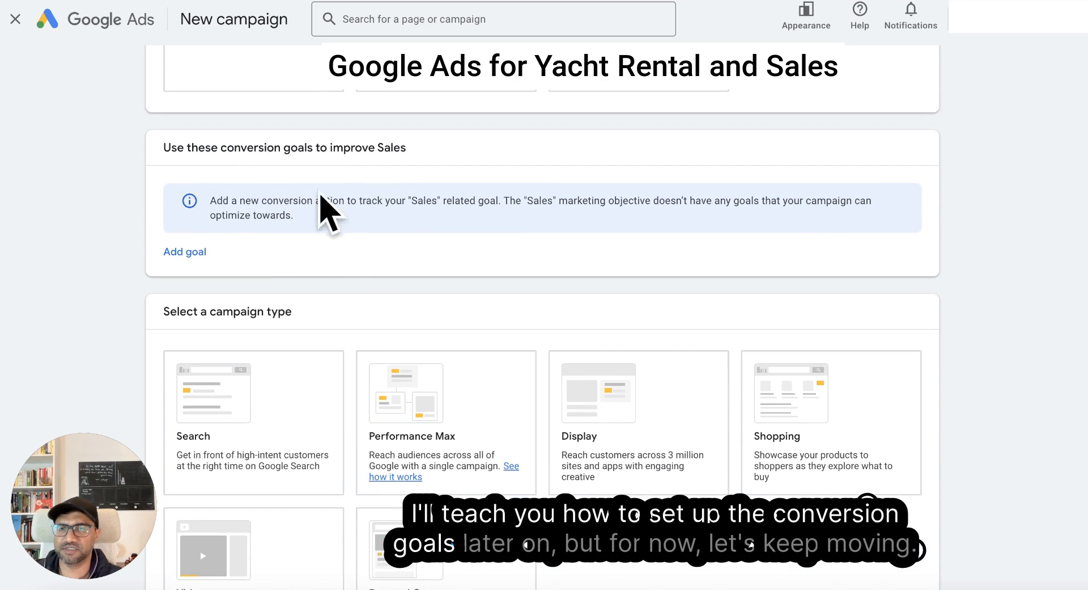
scroll(306, 198, "down", 4)
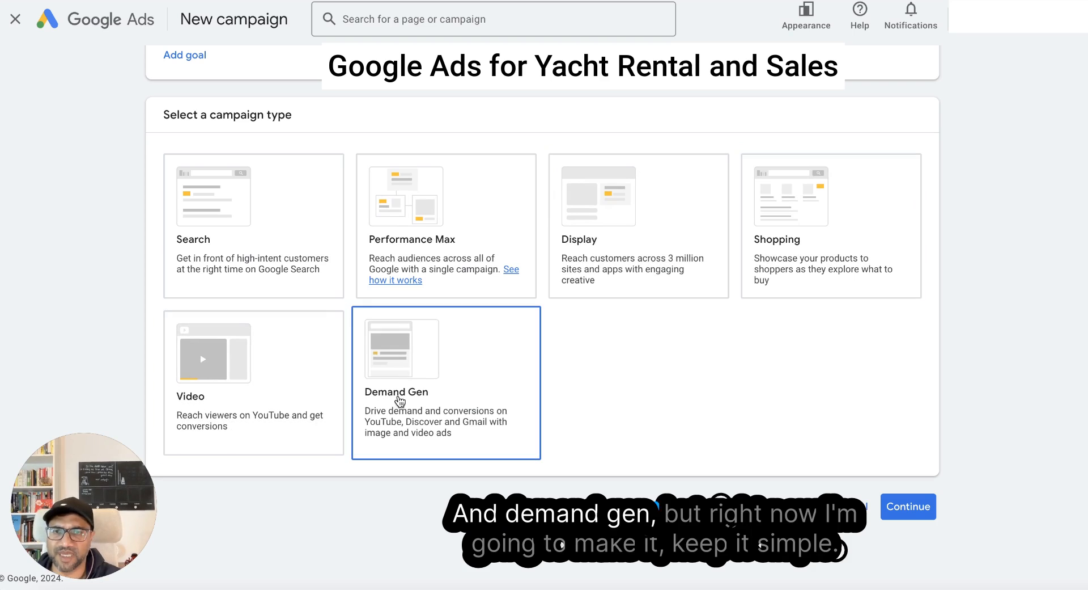
left_click(264, 239)
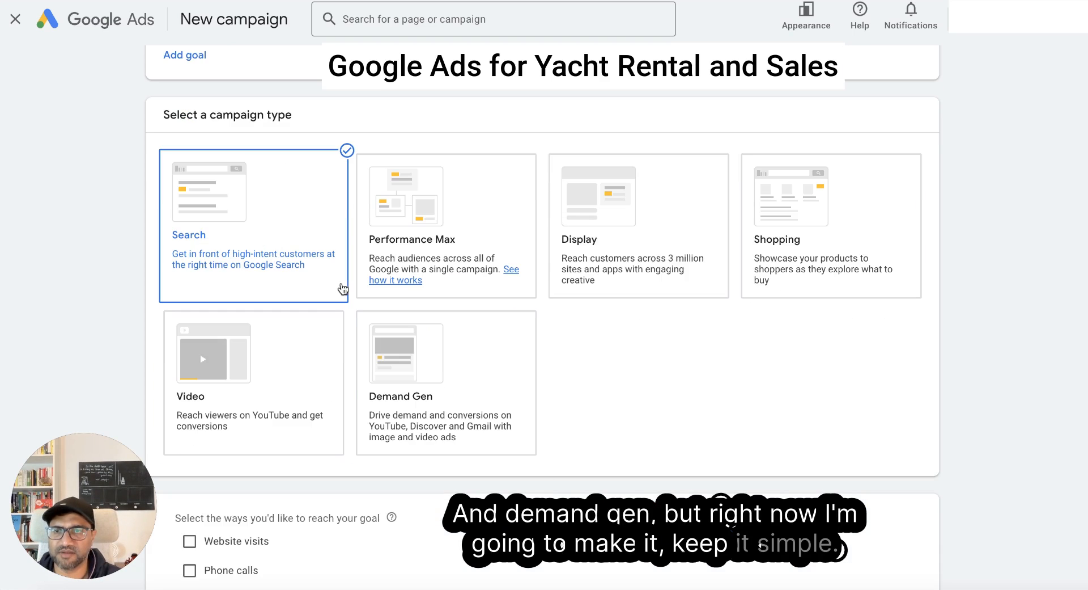
scroll(299, 284, "down", 3)
scroll(238, 231, "up", 1)
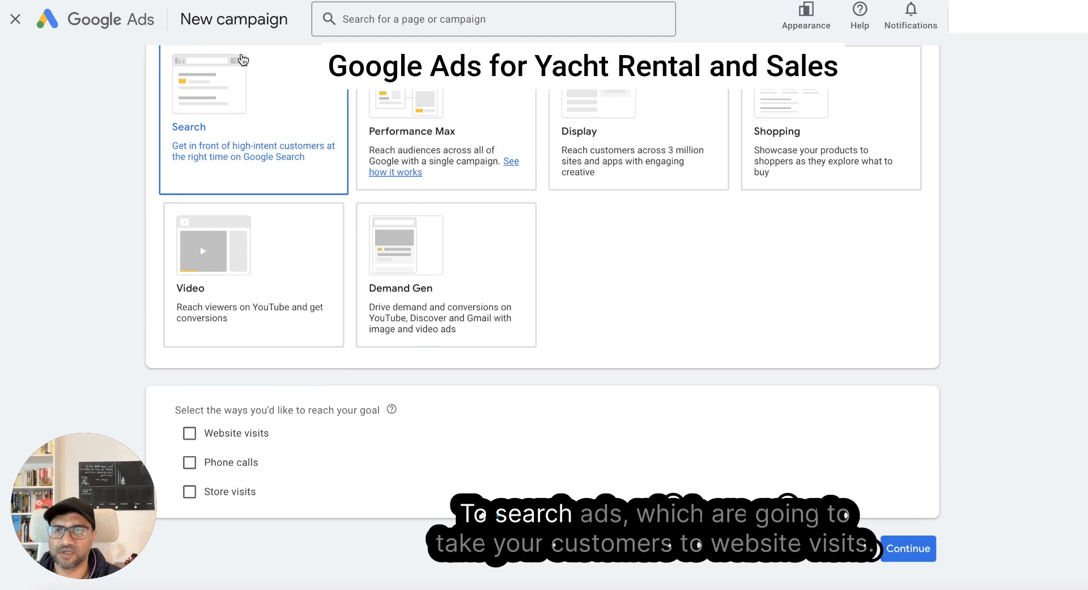
left_click(241, 436)
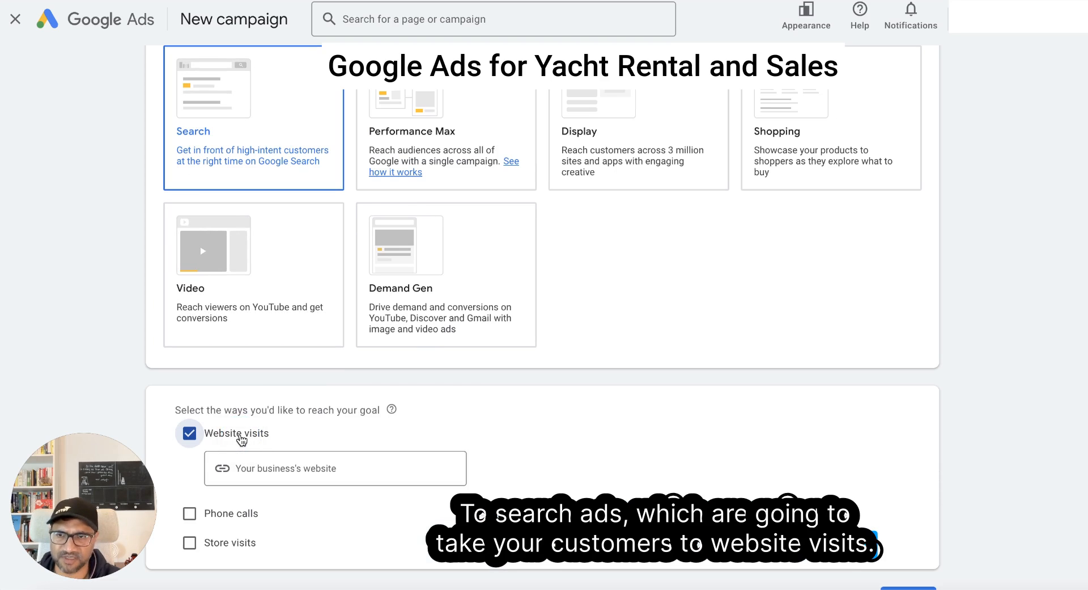
left_click(330, 467)
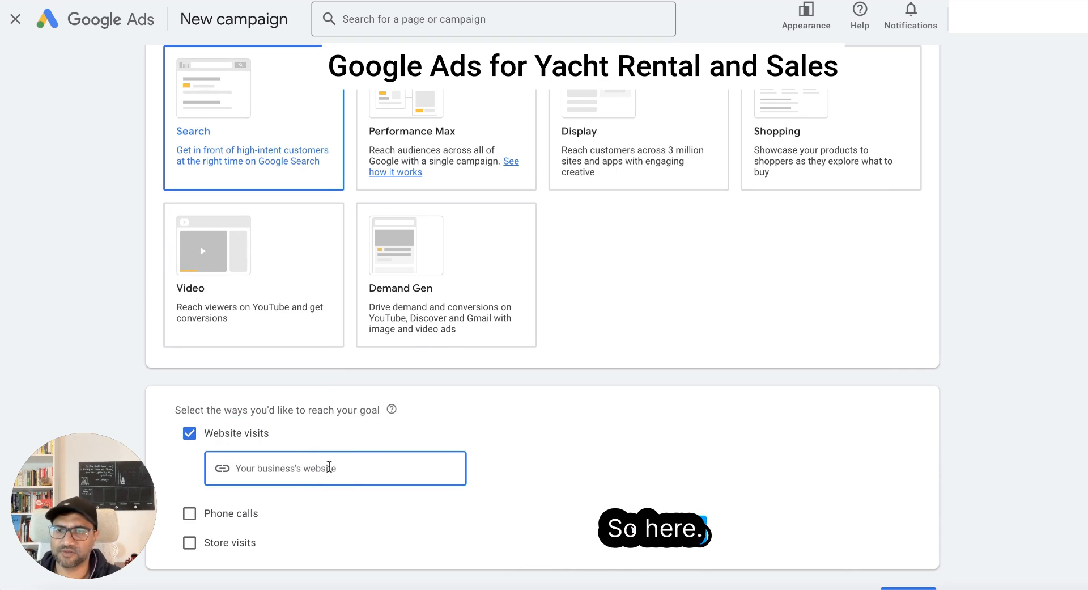
type("httsp")
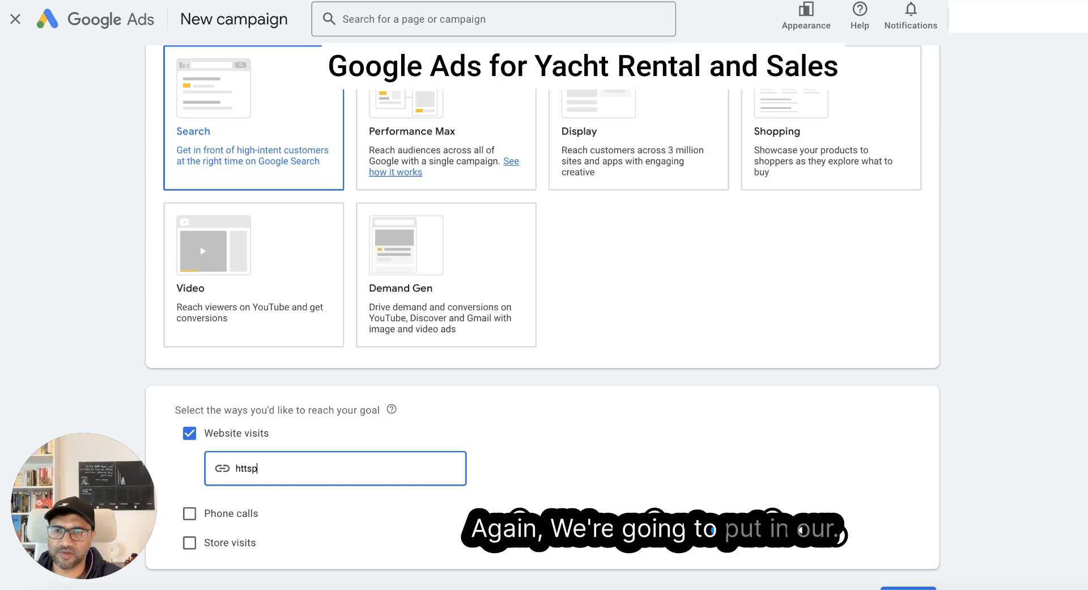
key("BackSpace")
key("BackSpace")
type("ps://")
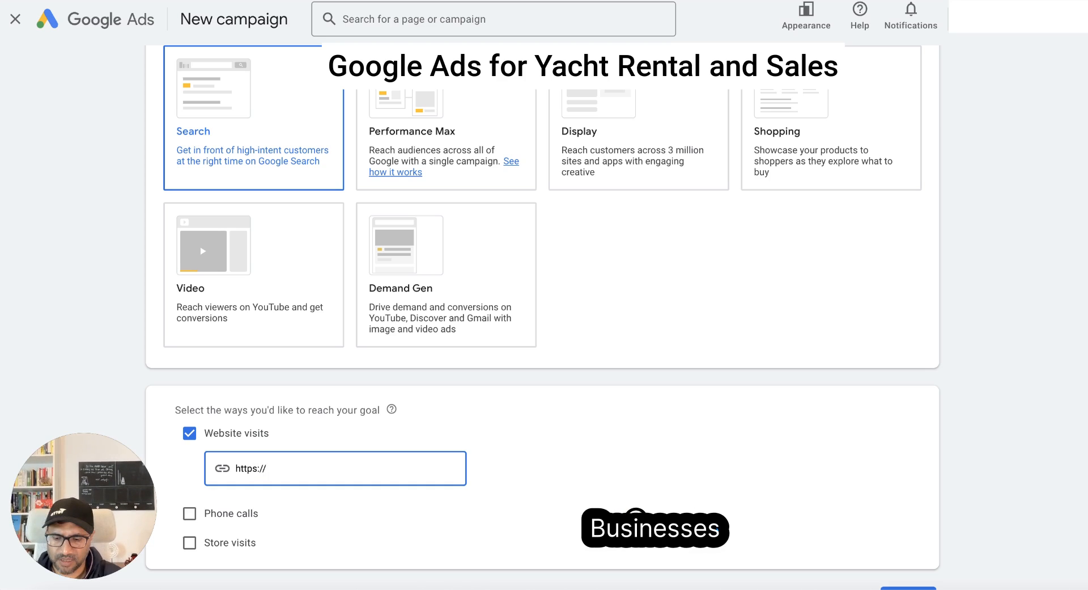
type("www.yatch.com")
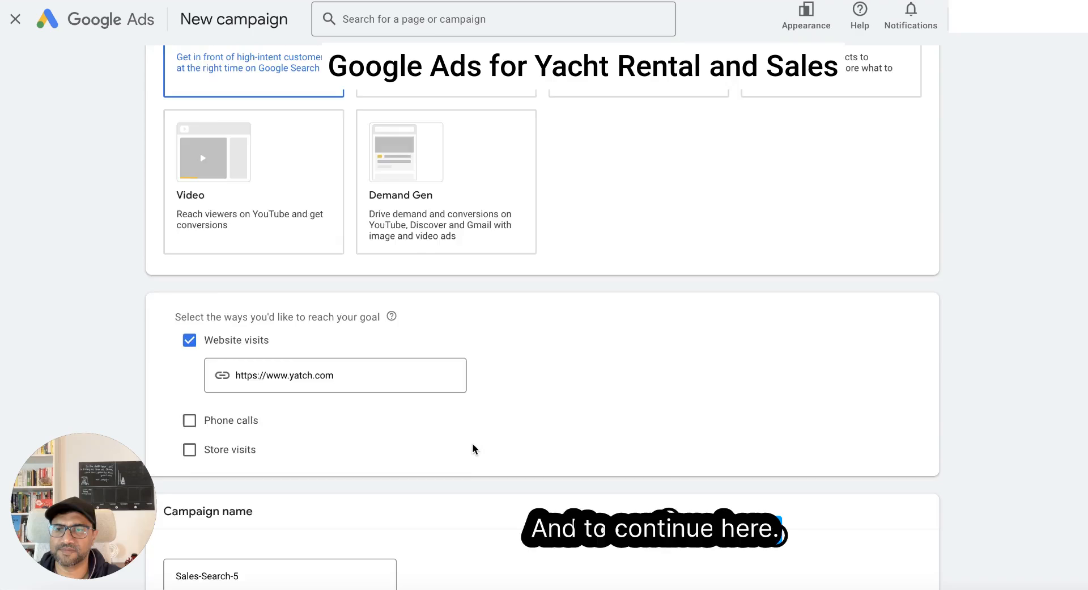
- Name the campaign "Luxury Yatch Sales" and continue to the bidding settings
scroll(448, 443, "down", 3)
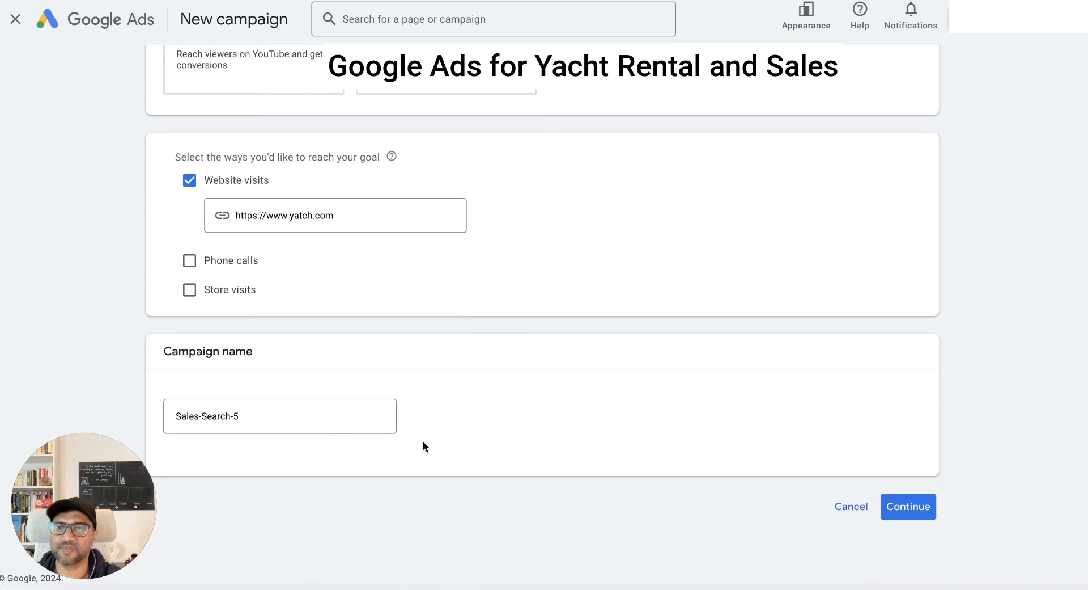
left_click(274, 418)
left_click_drag(274, 418, 146, 417)
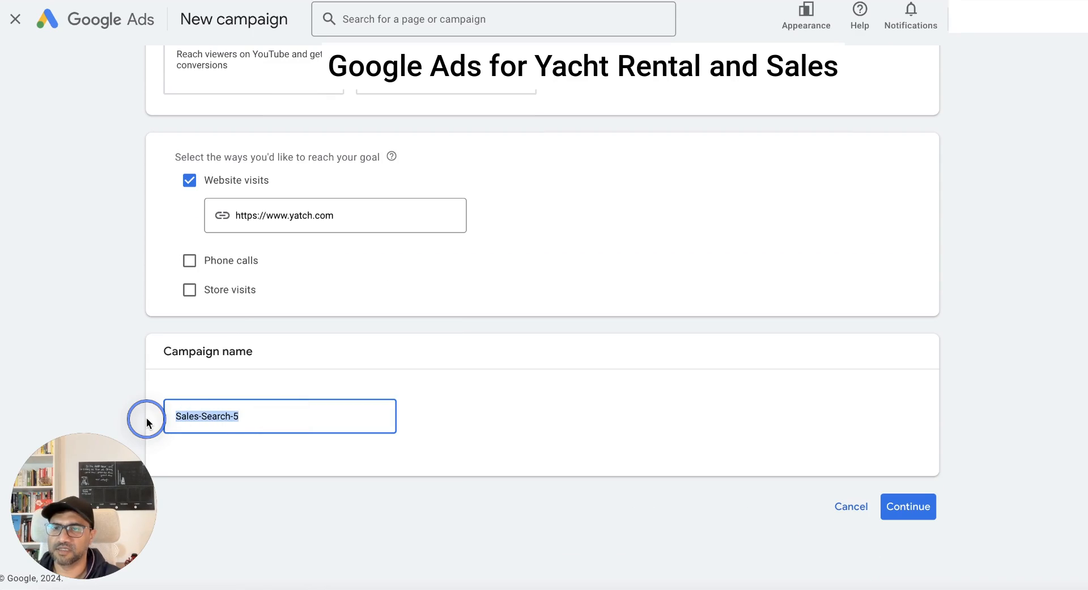
type("Luxu")
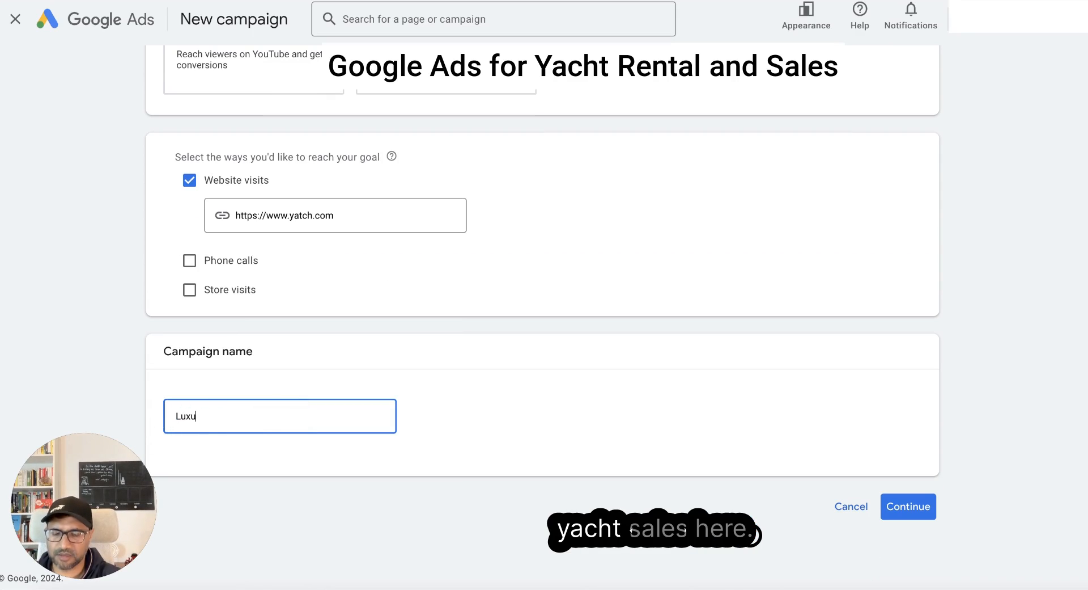
type("ry Yat")
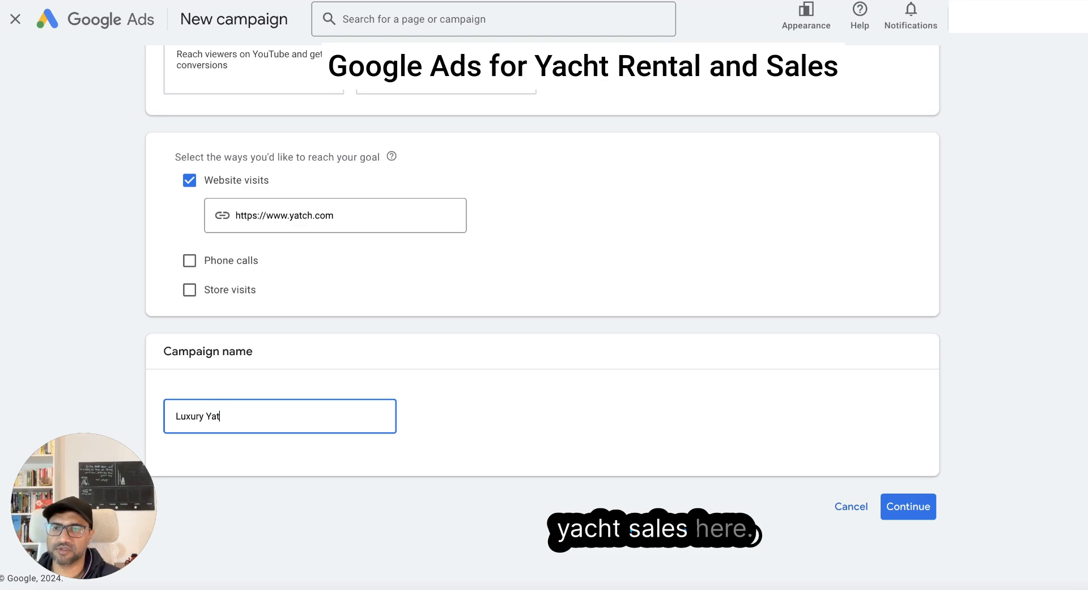
type("ch Sales")
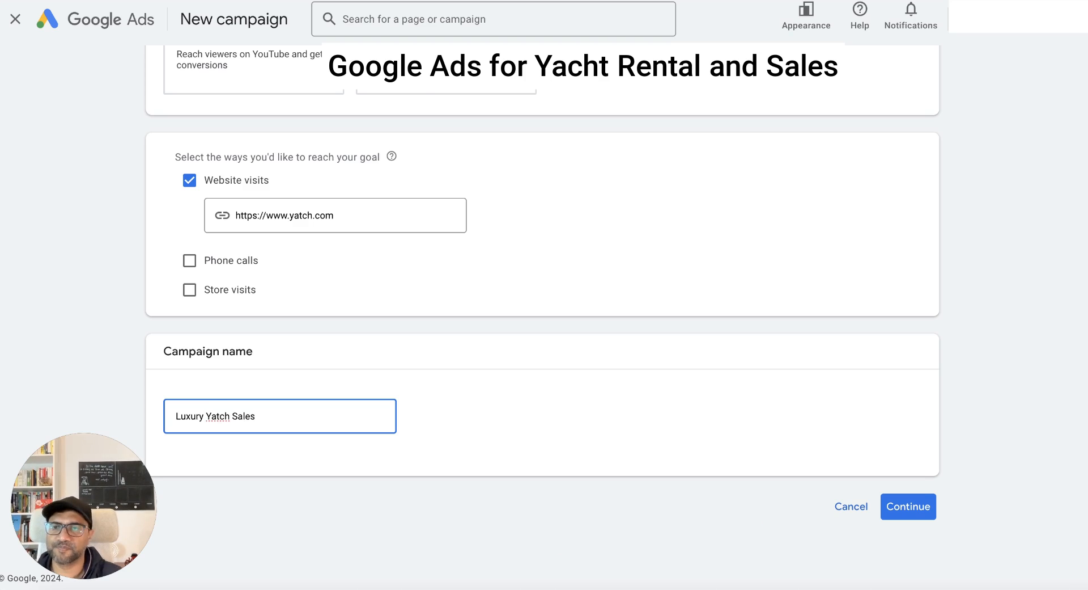
left_click(909, 506)
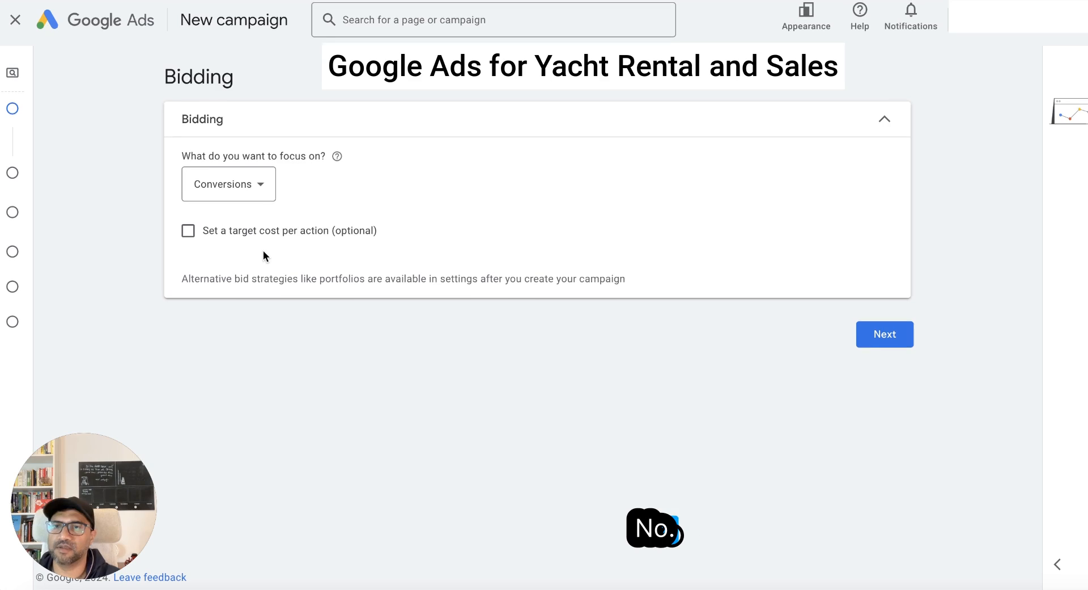
- Choose Conversions as the bidding focus and proceed to the campaign settings
left_click(262, 187)
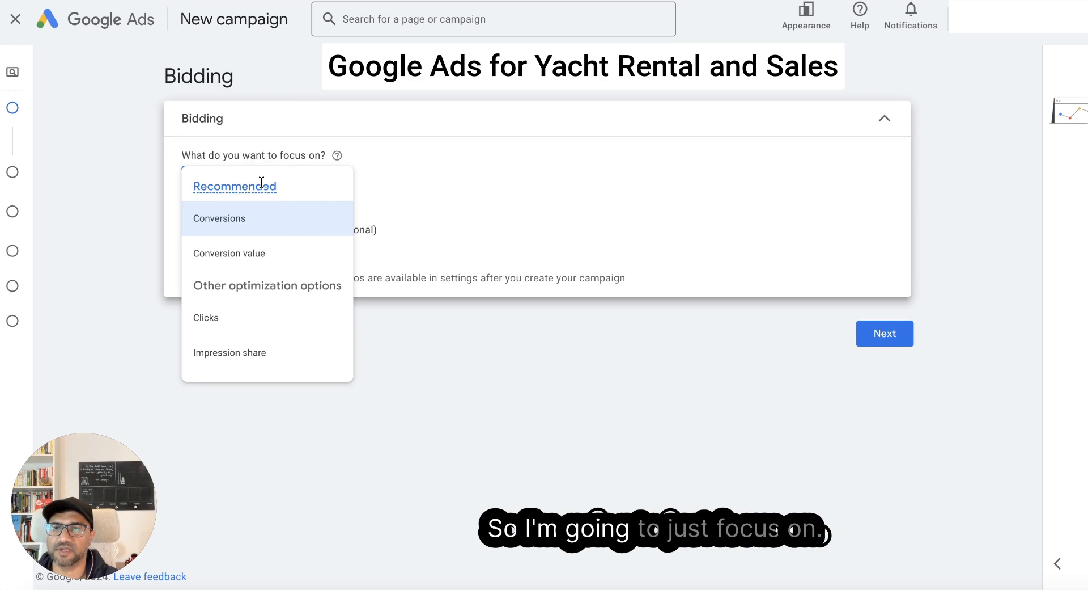
left_click(257, 220)
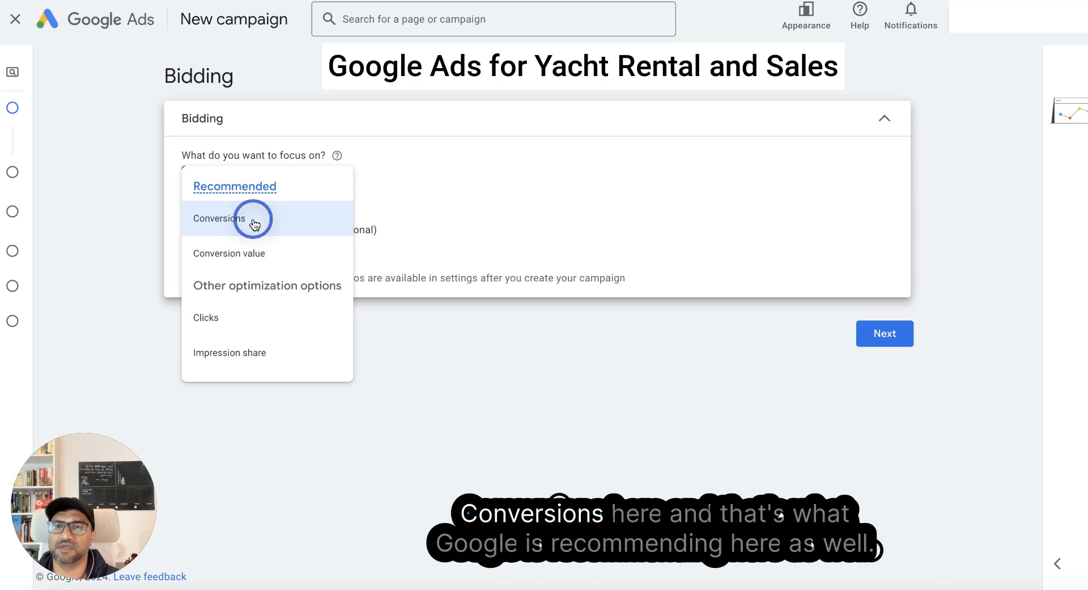
left_click(252, 185)
mouse_move(239, 190)
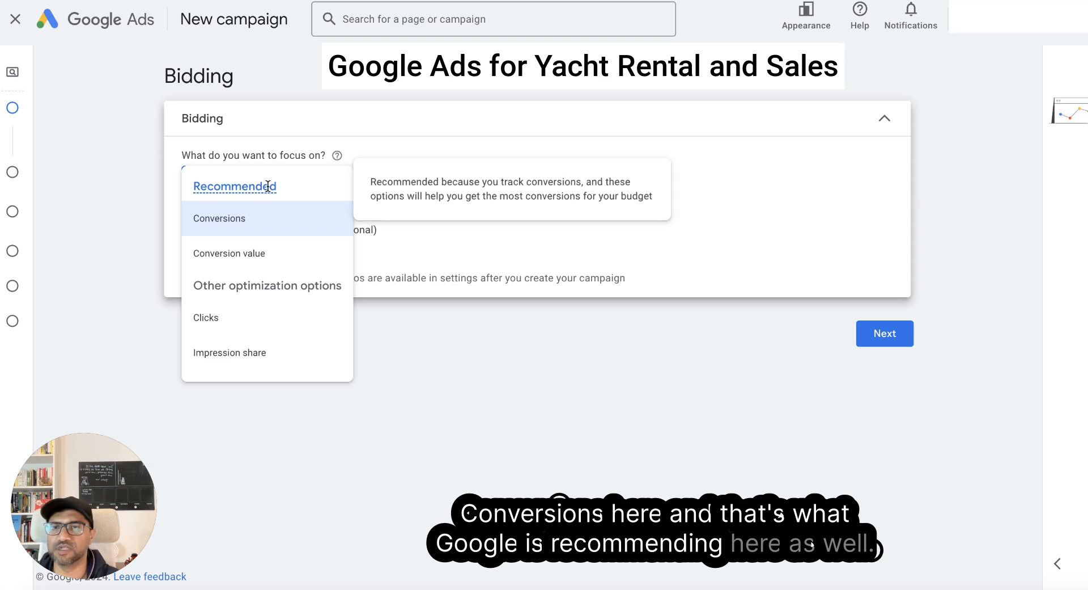
mouse_move(260, 227)
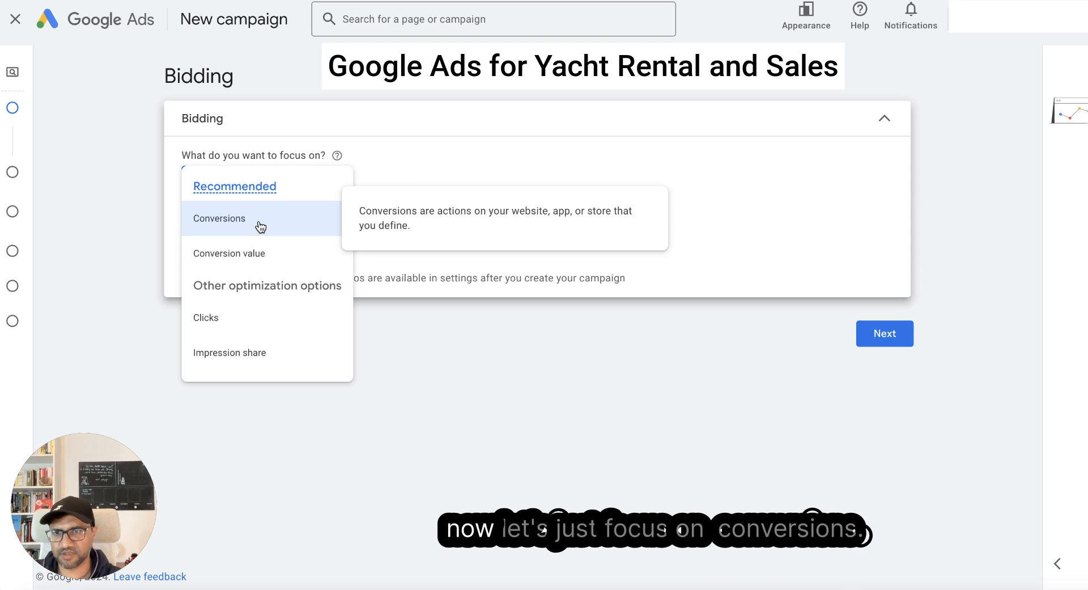
left_click(260, 226)
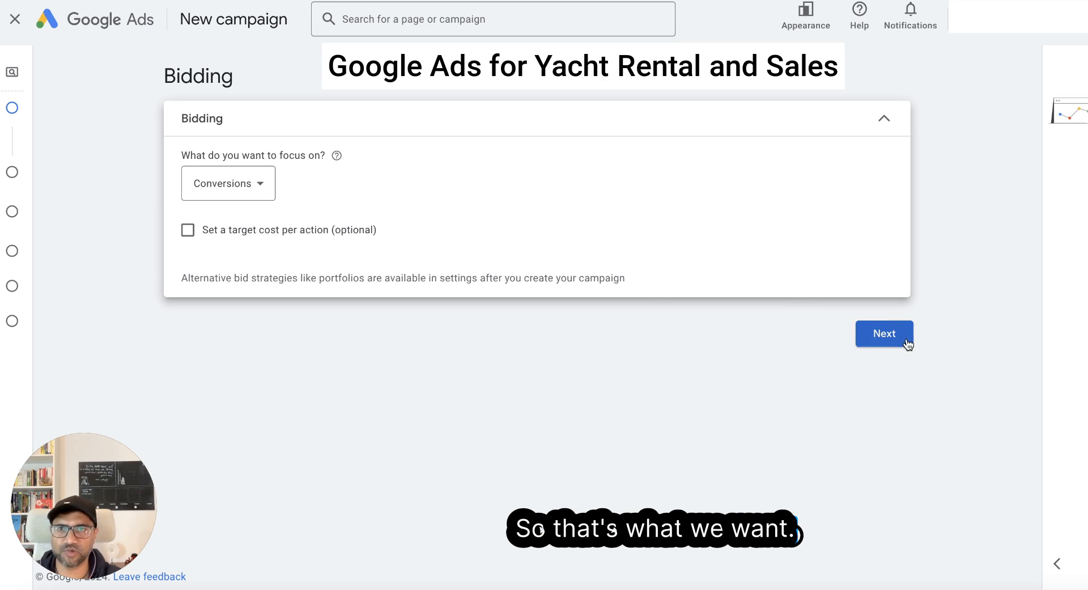
left_click(884, 334)
- Keep both network options included and target the campaign at the United Arab Emirates
scroll(346, 130, "down", 1)
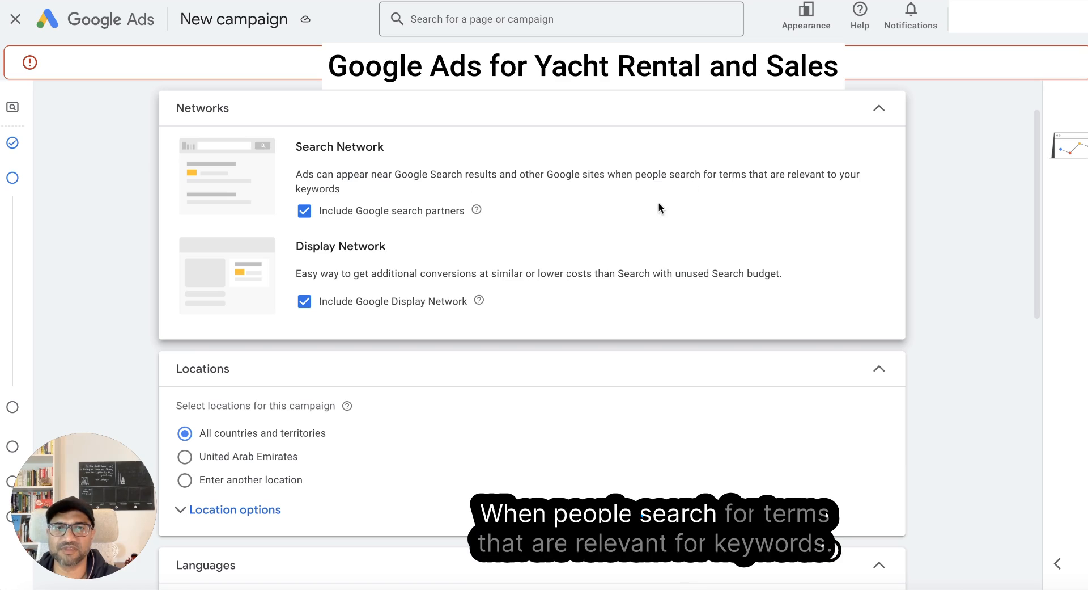
scroll(453, 199, "down", 1)
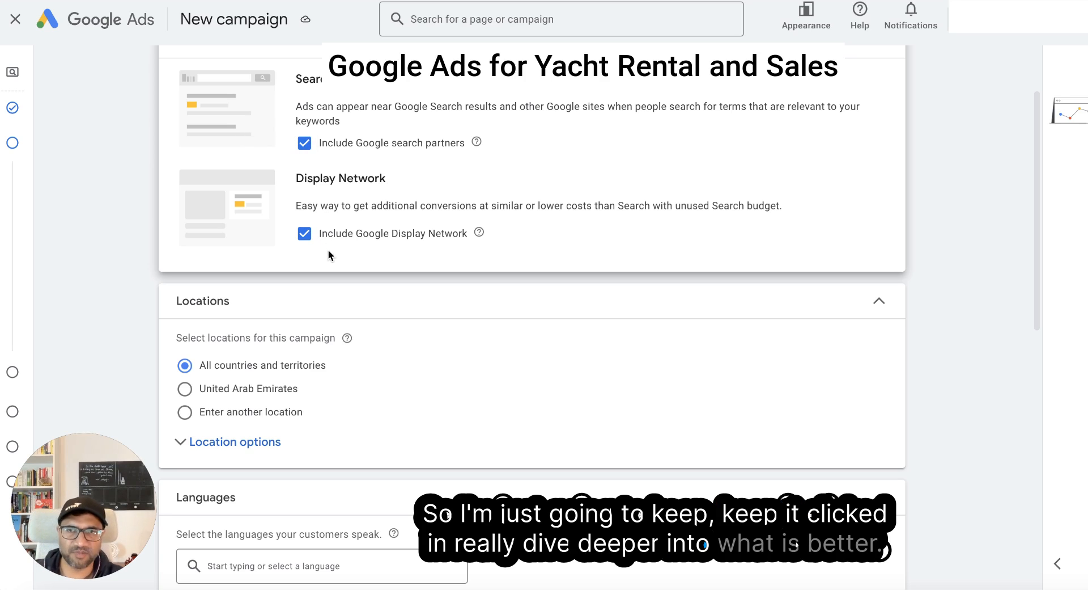
scroll(447, 215, "down", 1)
left_click(185, 335)
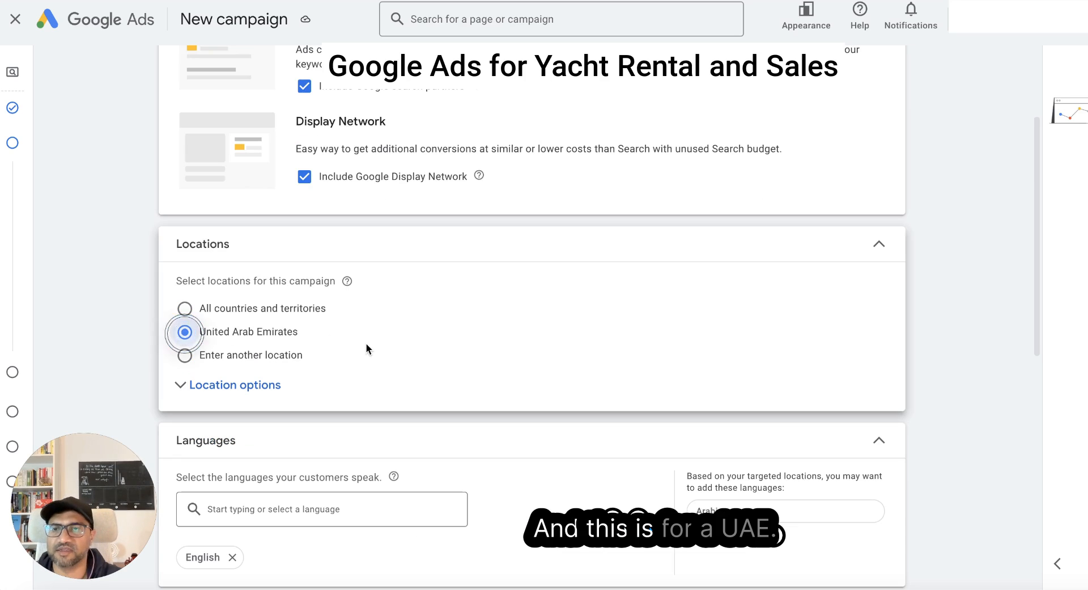
- Add the suggested language Arabic to the campaign's languages alongside English
scroll(397, 341, "down", 3)
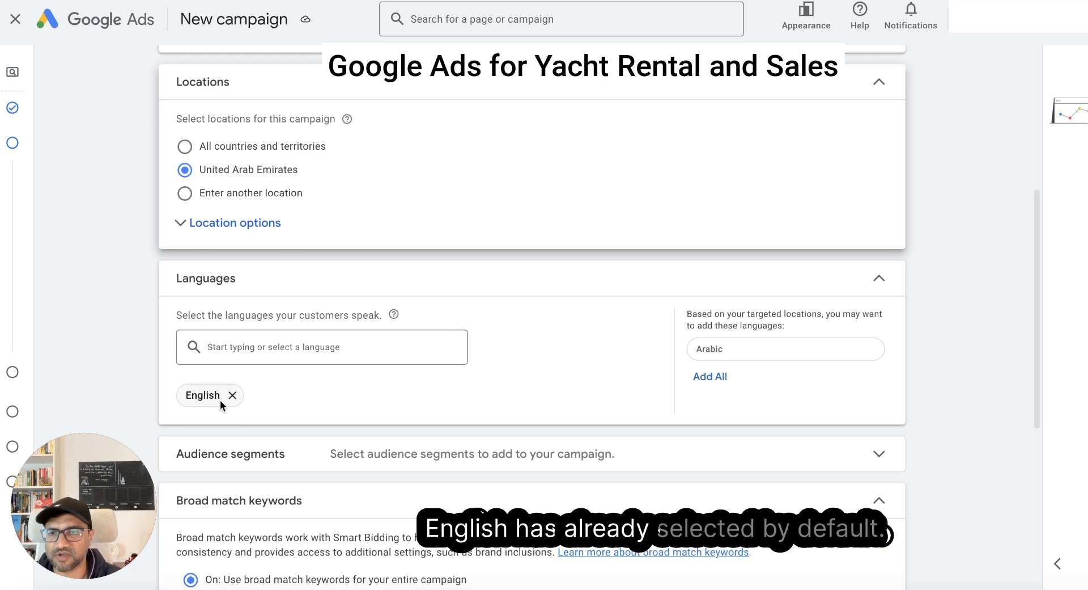
left_click(256, 353)
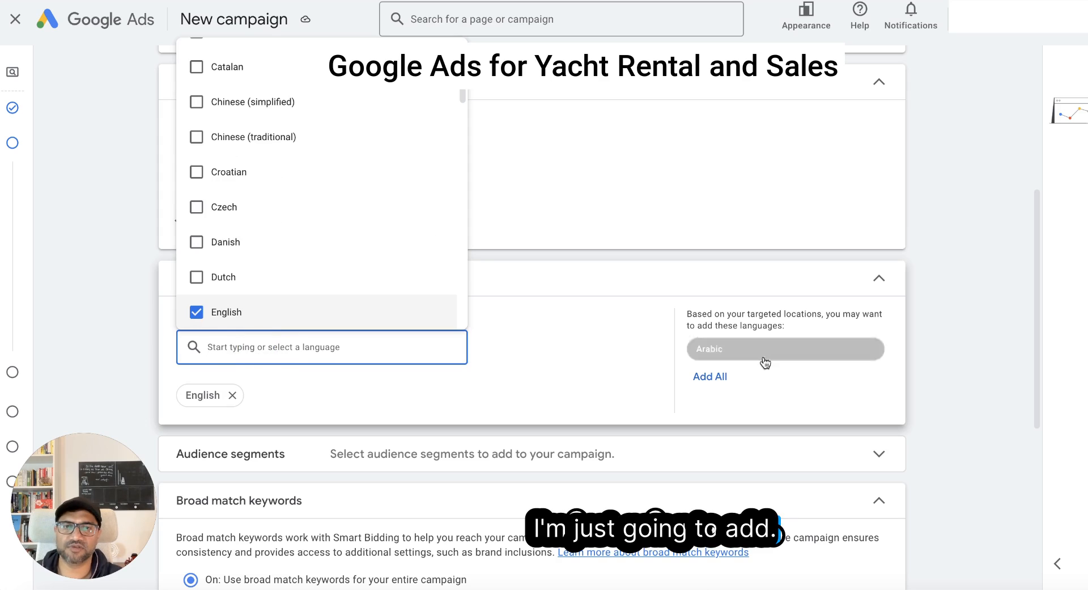
left_click(724, 377)
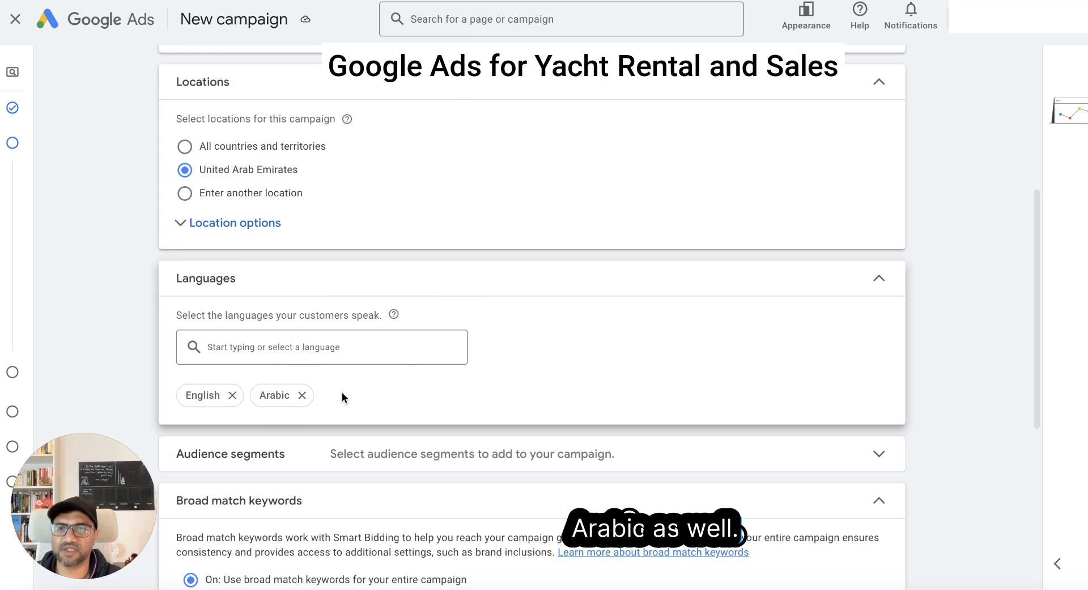
- Add the Education segment from the recent and suggested ideas to the campaign's audience segments
scroll(342, 395, "down", 3)
left_click(687, 281)
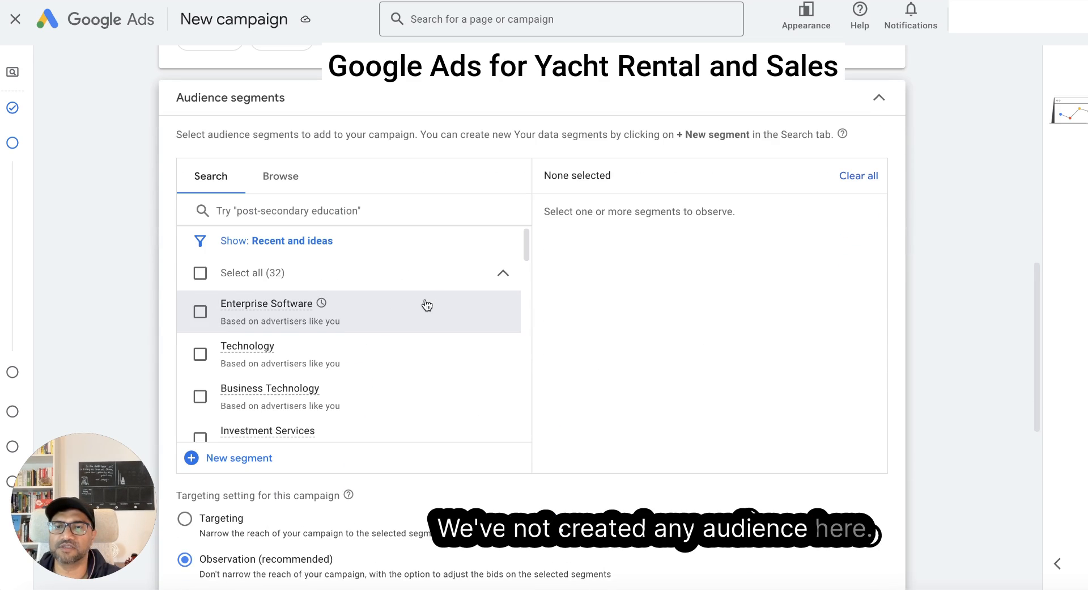
scroll(363, 301, "down", 1)
scroll(291, 296, "up", 1)
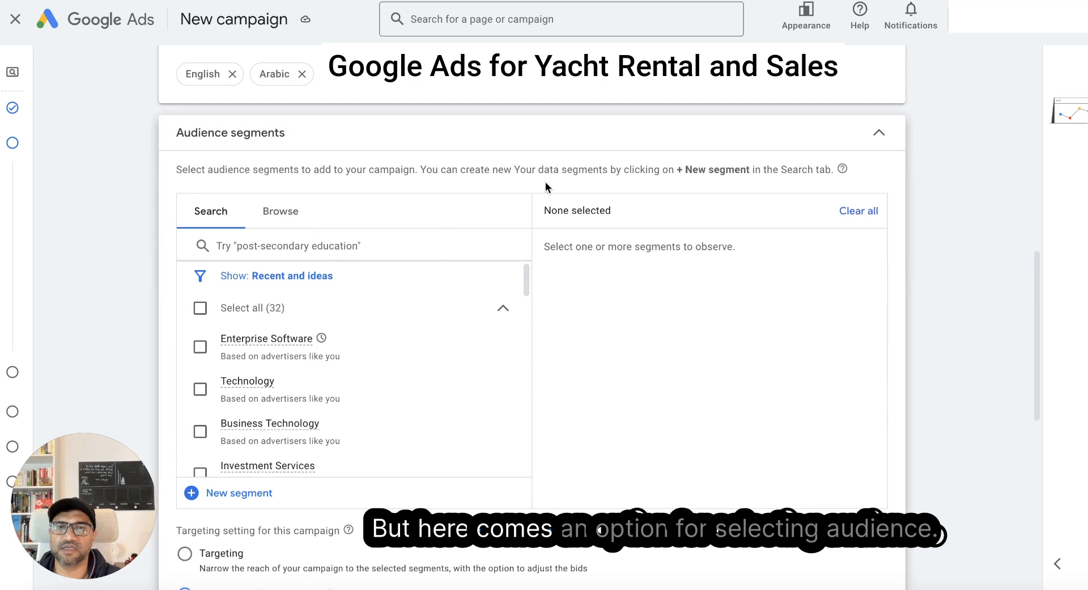
left_click(336, 246)
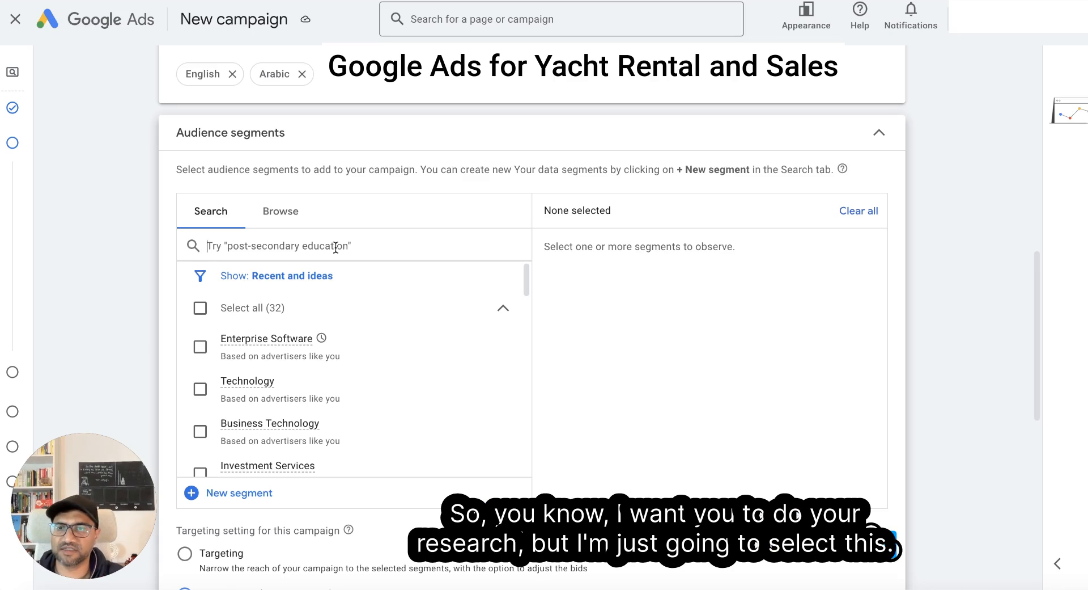
scroll(284, 369, "down", 3)
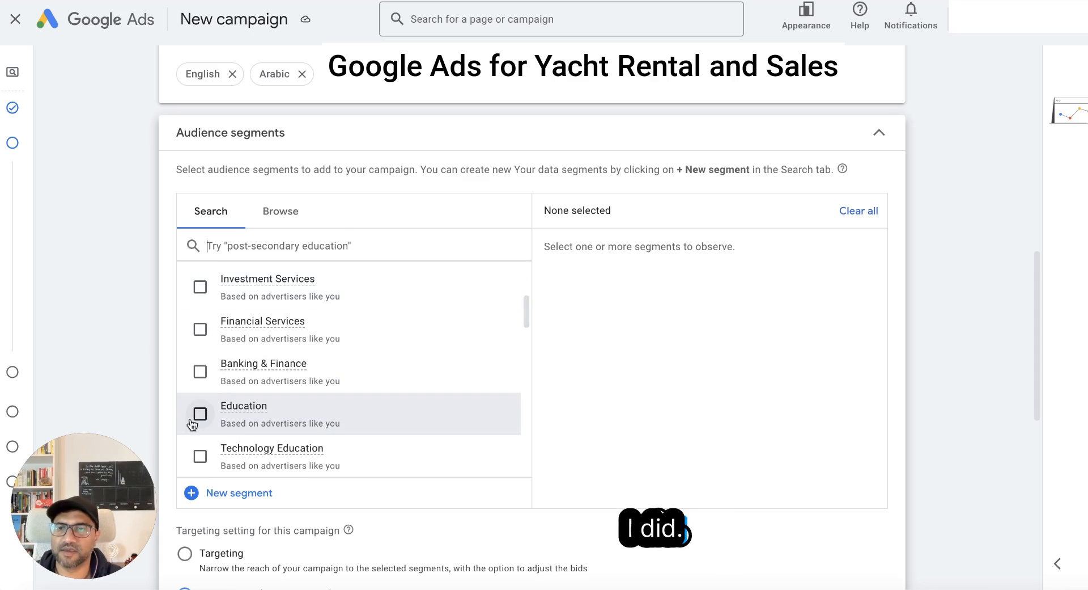
left_click(200, 416)
- Search the audience segments for "salary" and add the in-market segment Executive & Management Jobs
scroll(297, 417, "down", 4)
scroll(296, 417, "down", 1)
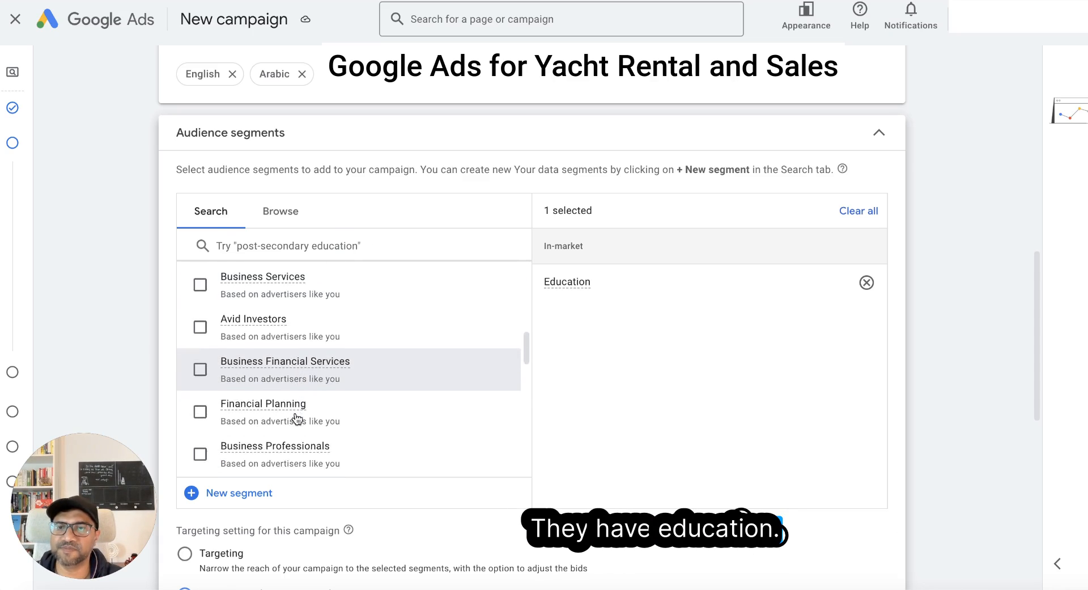
type("salary")
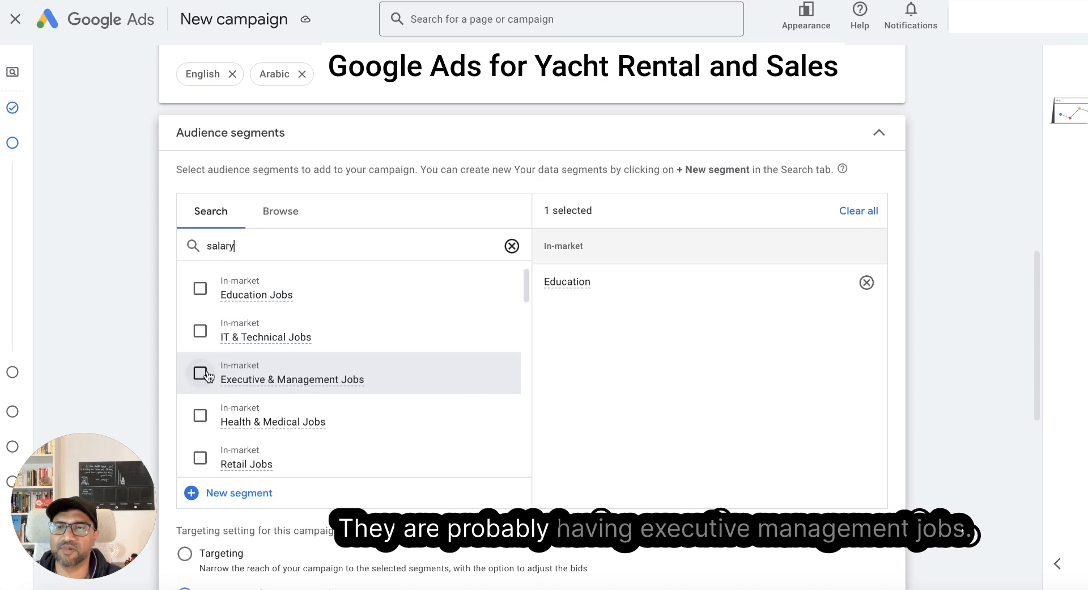
left_click(200, 373)
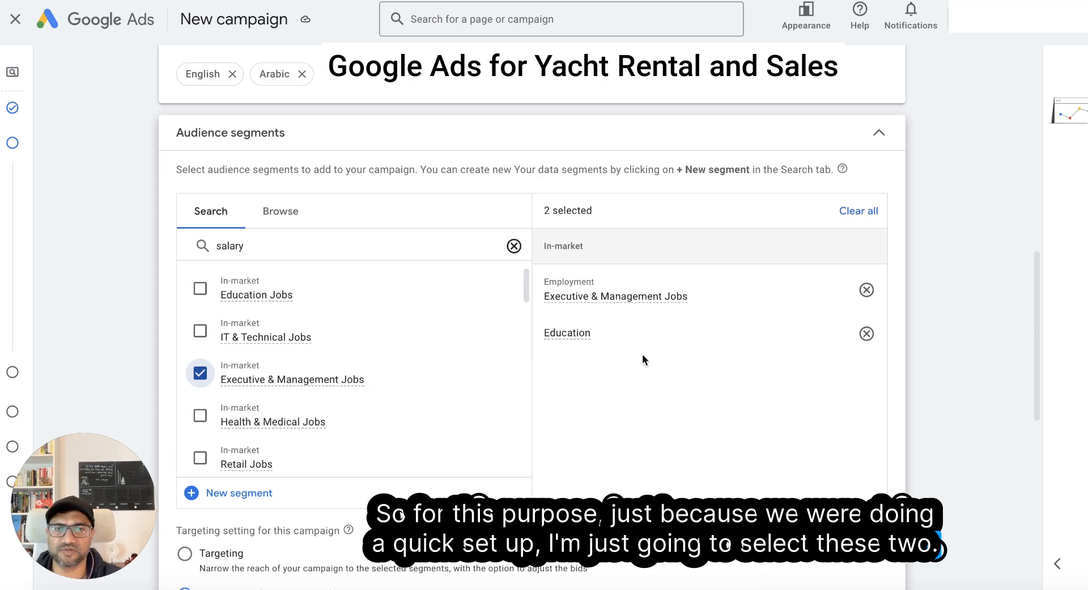
- Try using keyword match types for the campaign and restore broad match keywords for the entire campaign
scroll(403, 397, "down", 4)
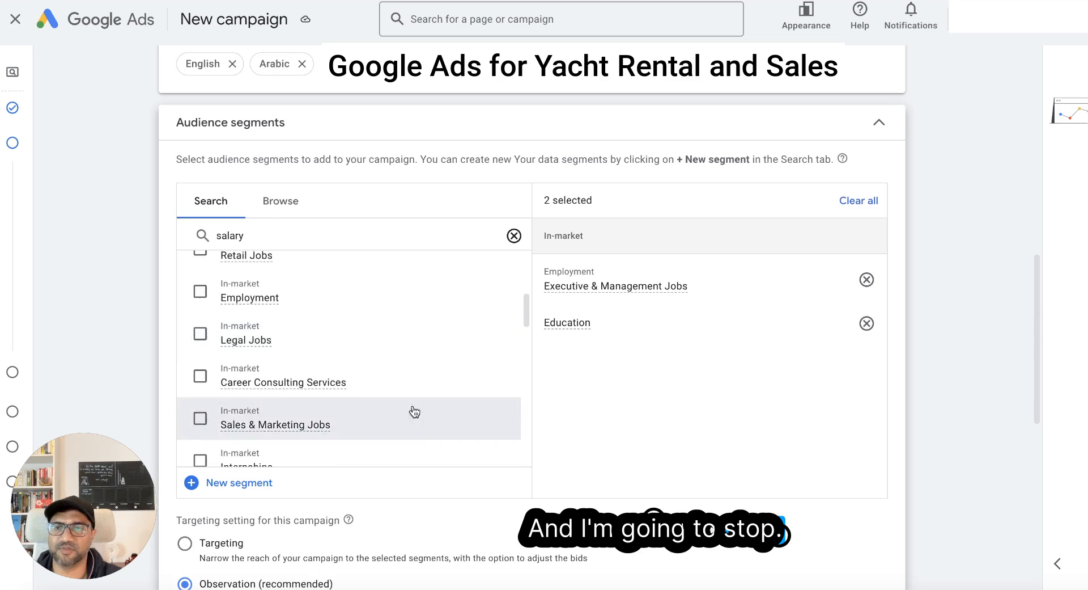
scroll(412, 401, "down", 5)
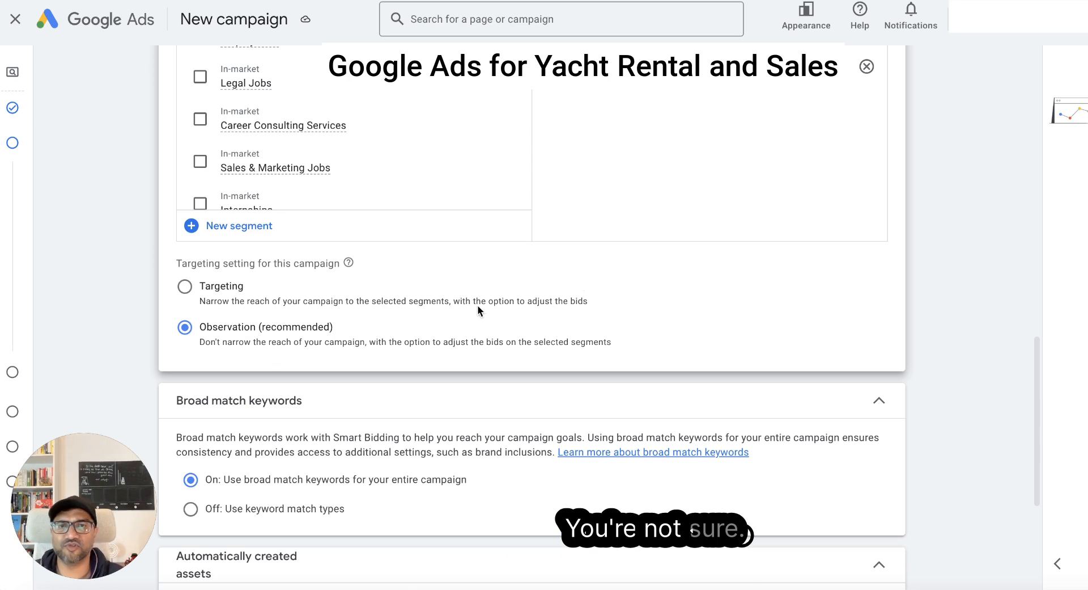
scroll(744, 209, "up", 2)
scroll(744, 209, "down", 1)
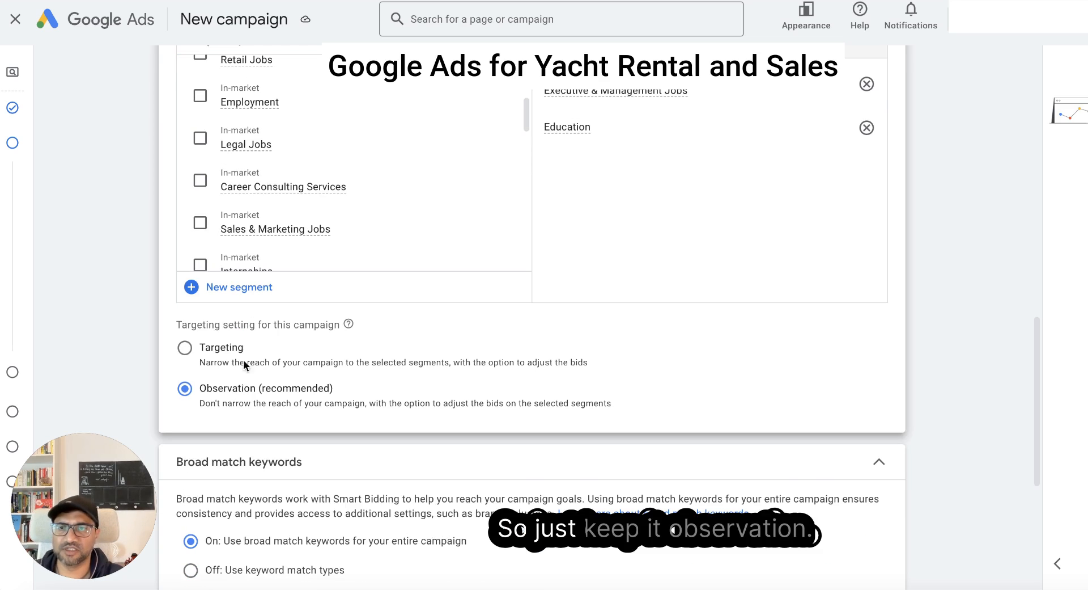
scroll(261, 397, "down", 3)
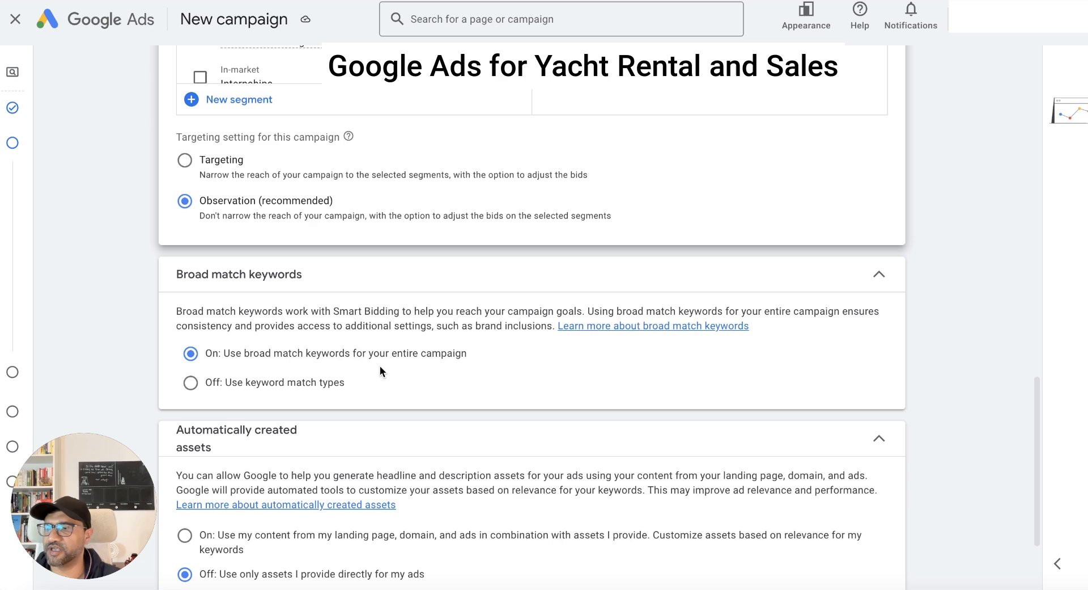
scroll(379, 365, "down", 1)
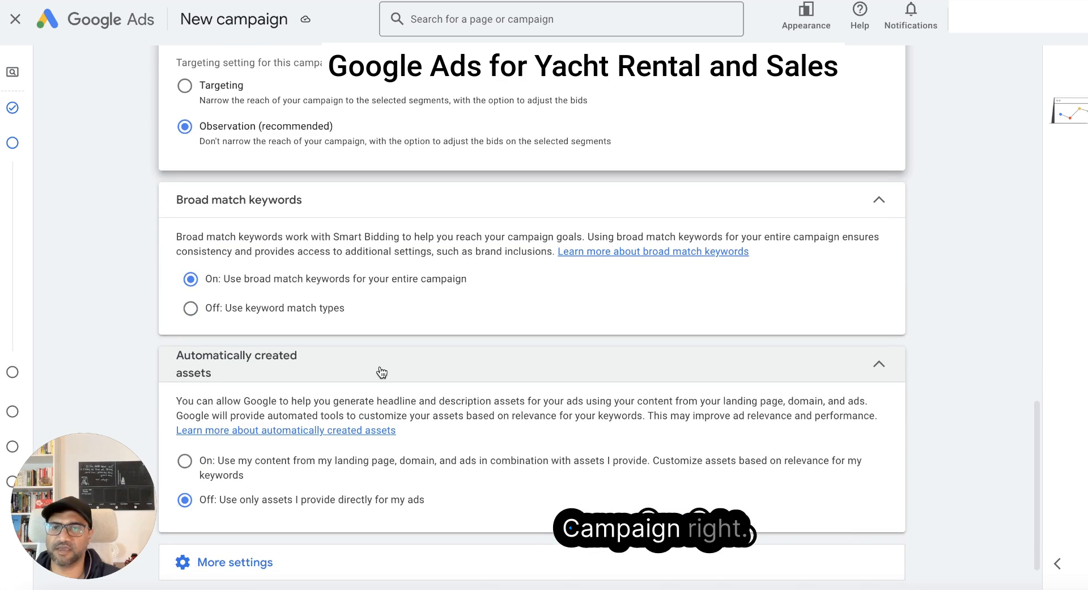
left_click(285, 313)
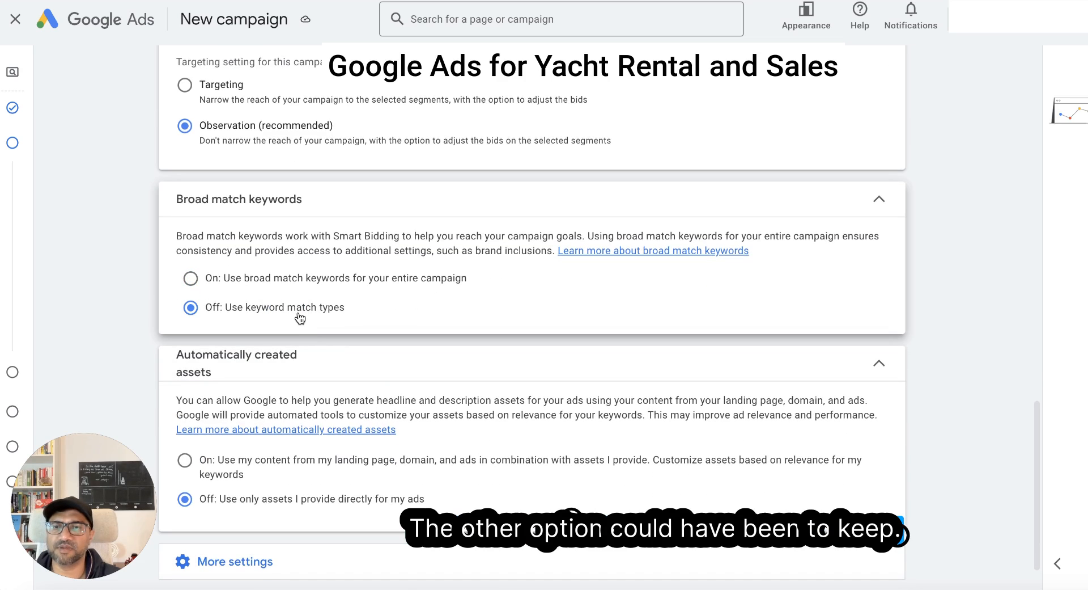
left_click(295, 278)
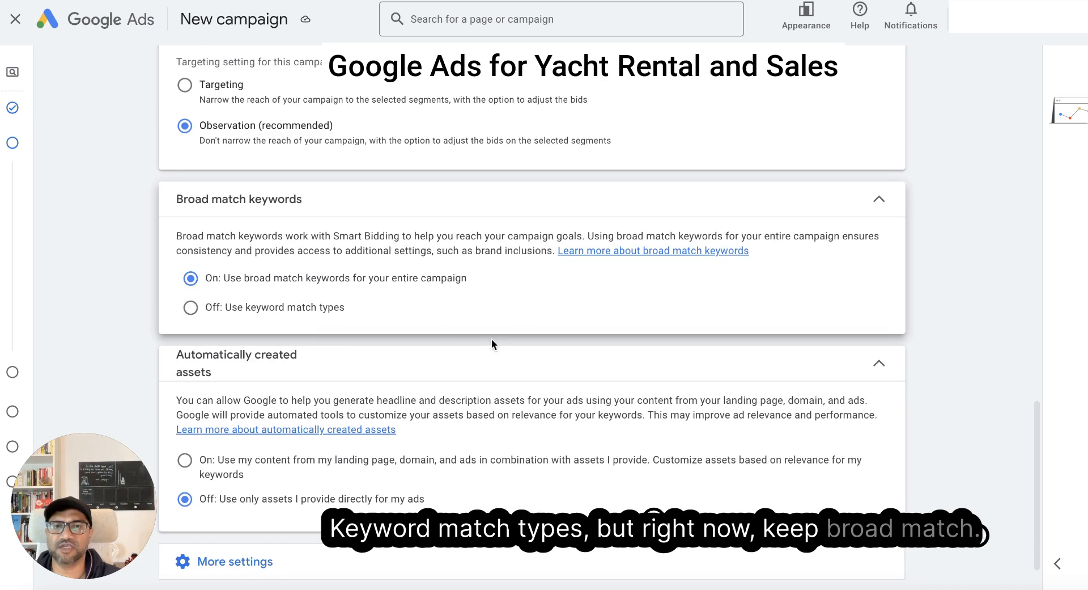
- Try turning on automatically created assets and return to using only assets provided directly for the ads
scroll(489, 340, "down", 1)
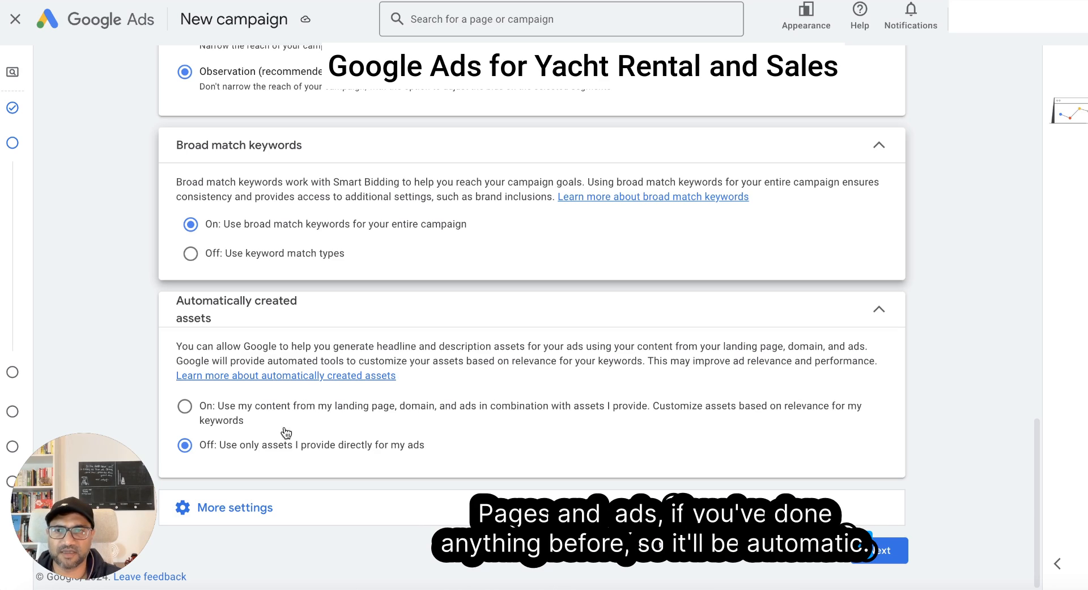
left_click(185, 407)
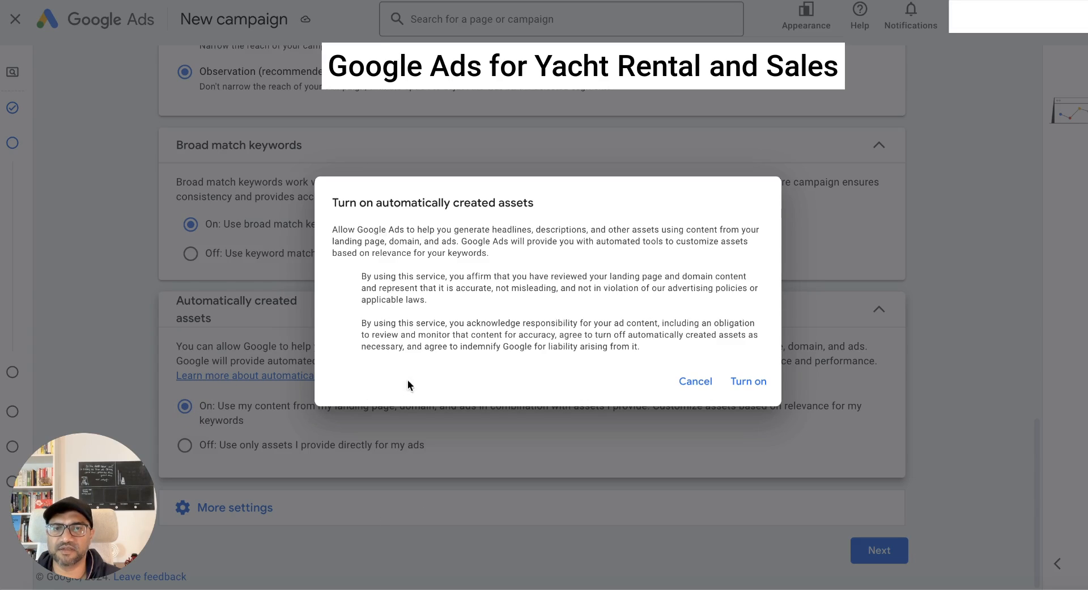
left_click(746, 382)
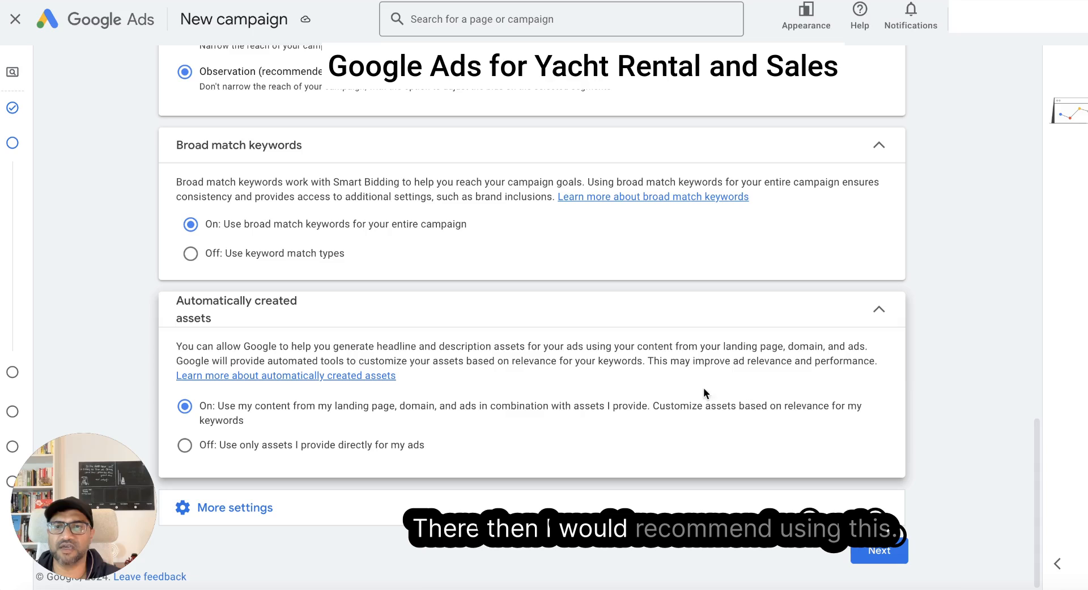
left_click(299, 447)
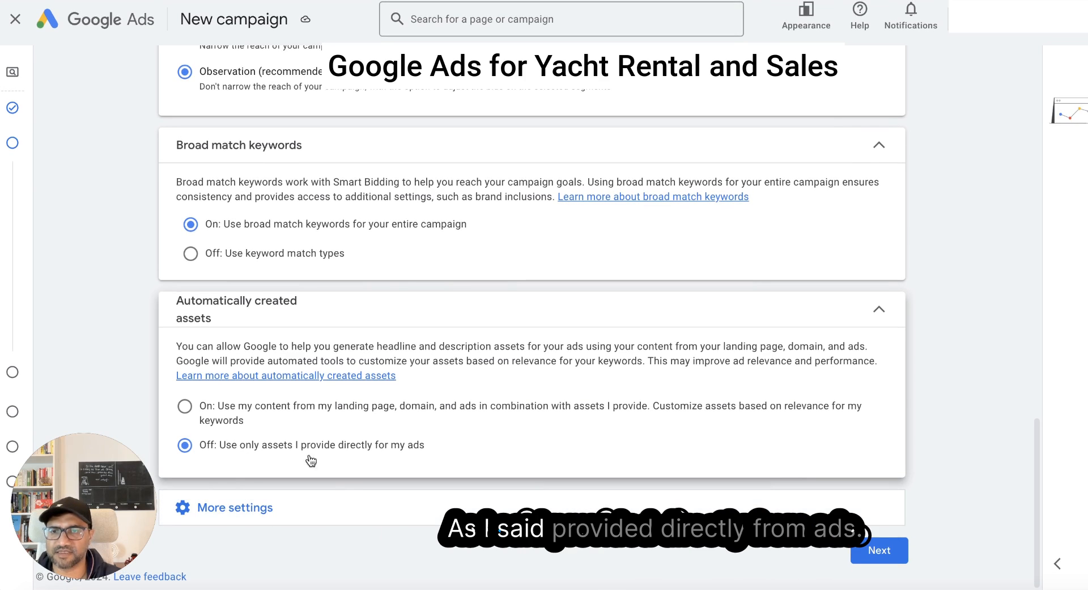
- Review the additional campaign settings, including ad rotation, dates and ad schedule, and continue to keyword and asset generation
left_click(266, 510)
scroll(357, 477, "down", 3)
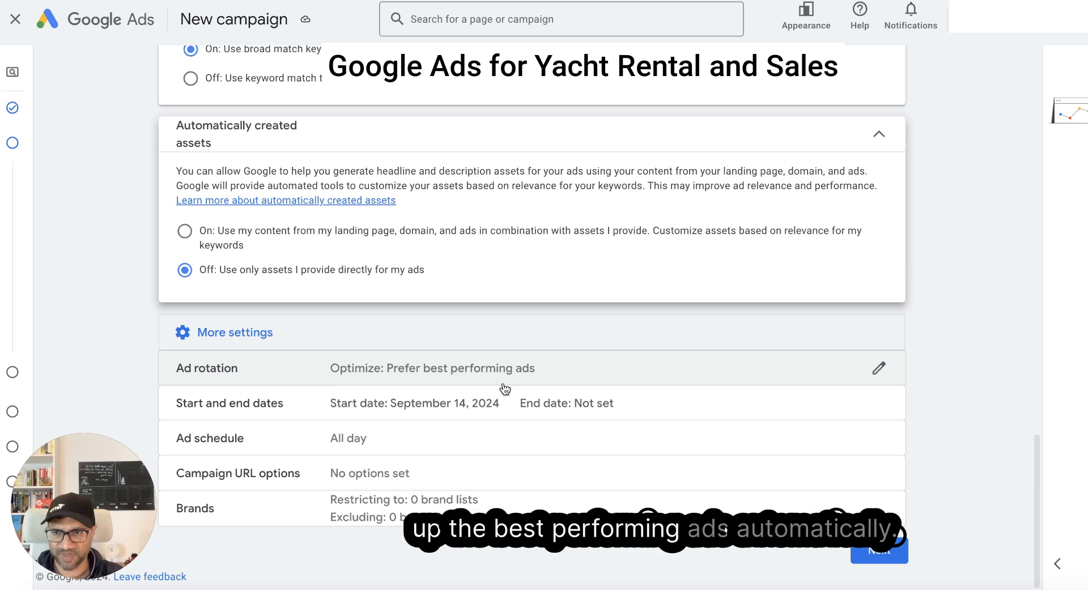
left_click(879, 549)
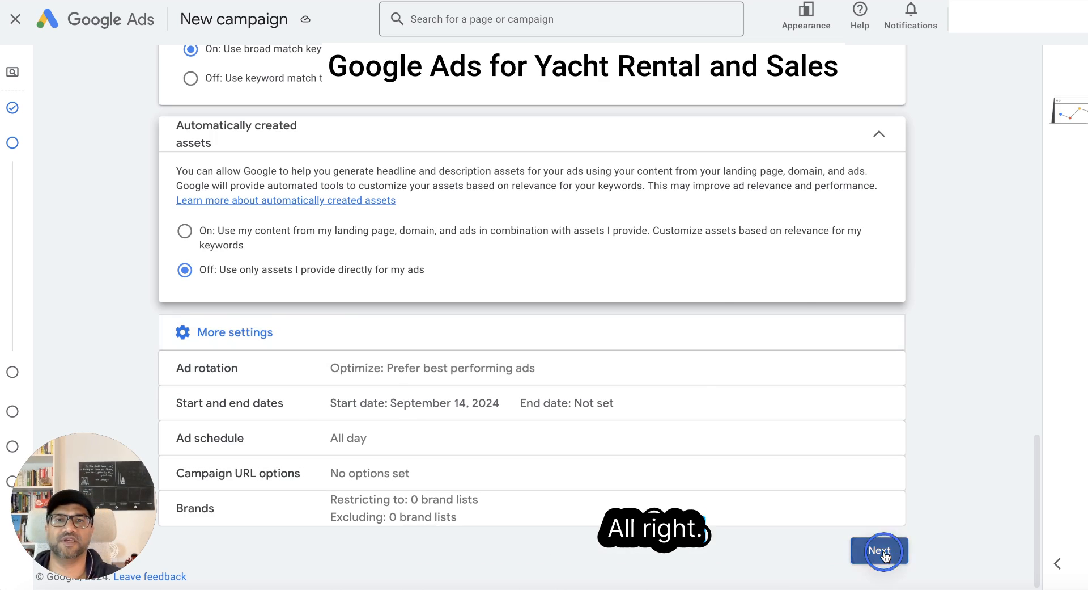
- Describe the service's uniqueness as "My Yacht rentals are the lowest in price and safest in Dubai" and generate the ad assets
scroll(207, 252, "down", 1)
scroll(230, 136, "up", 1)
scroll(212, 203, "down", 1)
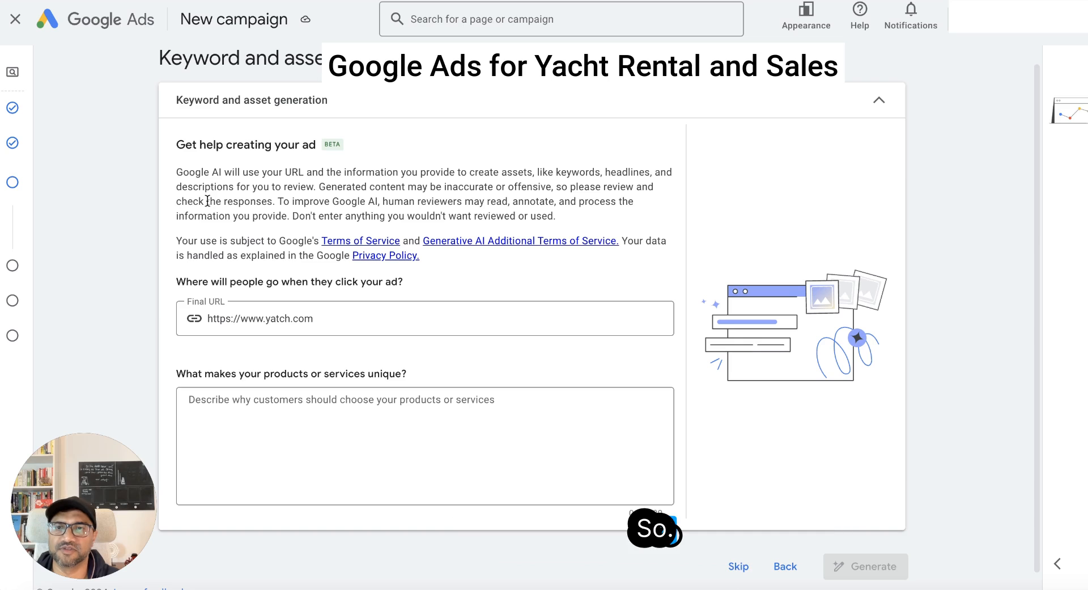
scroll(207, 200, "down", 1)
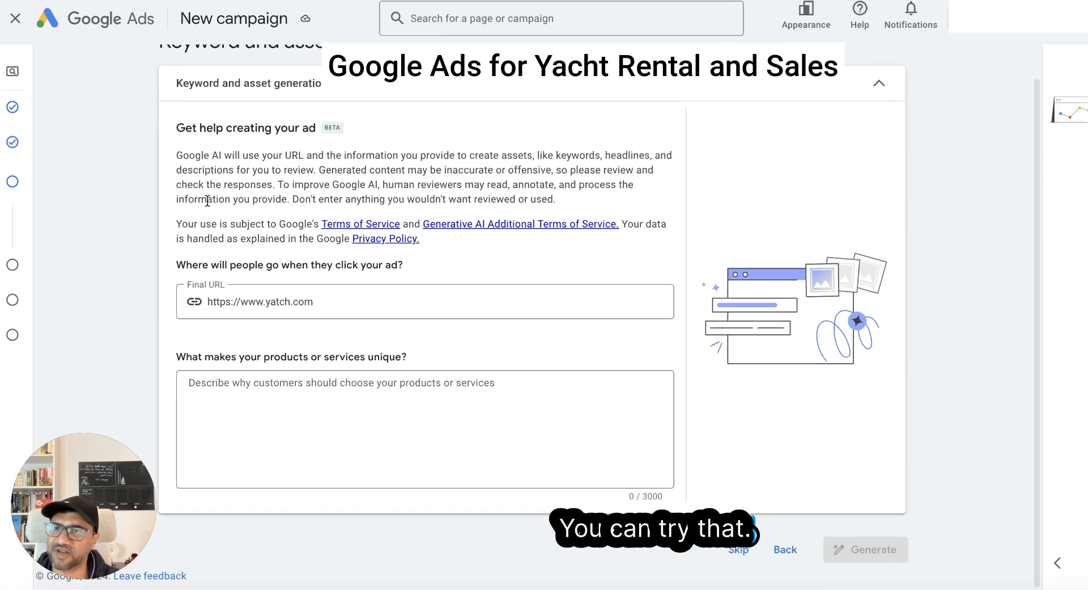
left_click(316, 391)
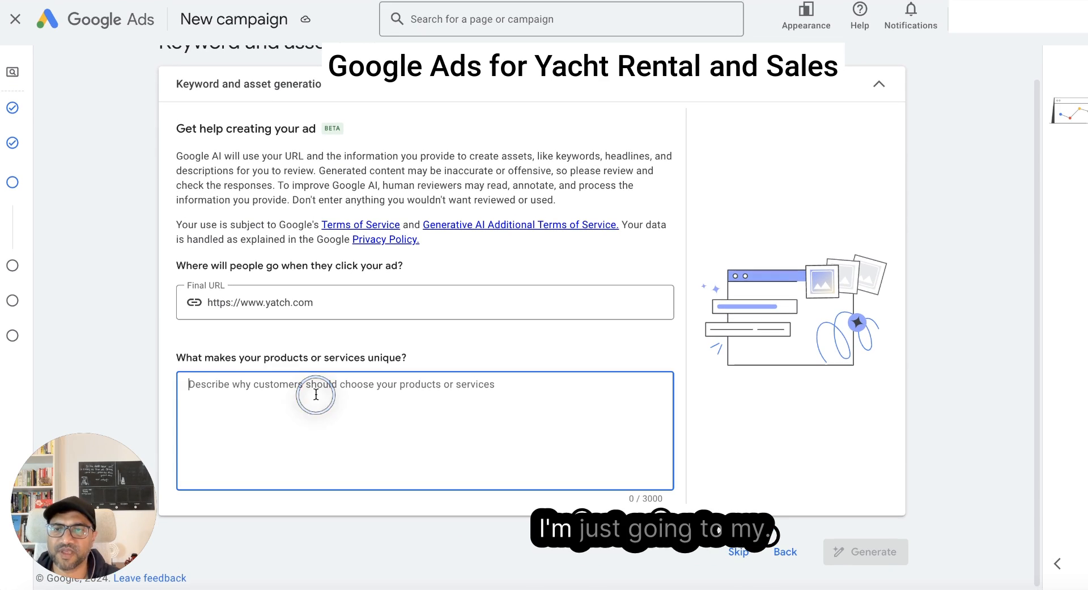
type("My Y")
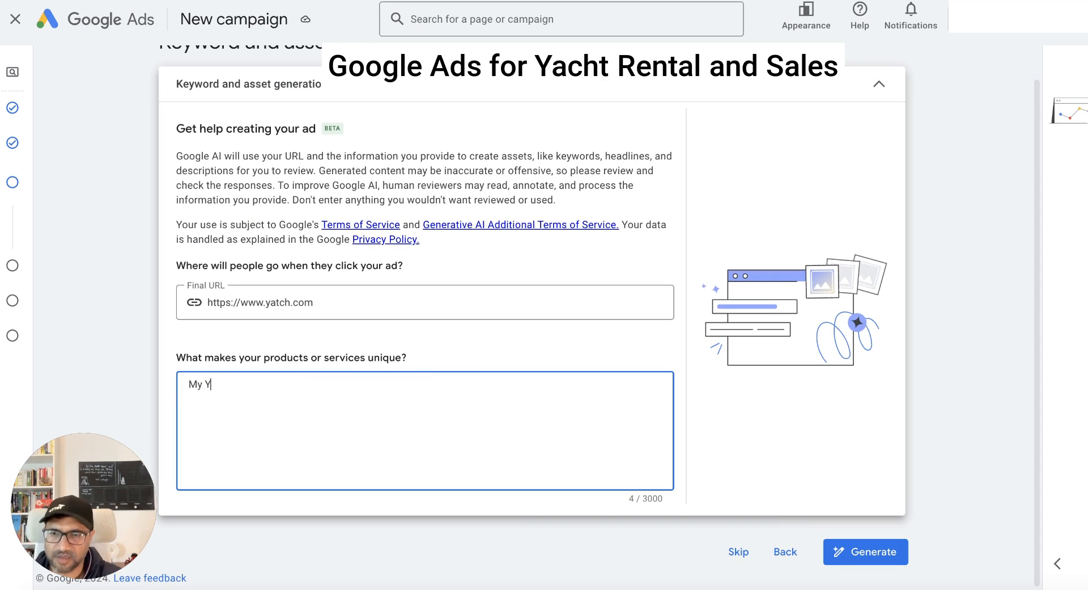
type("acht")
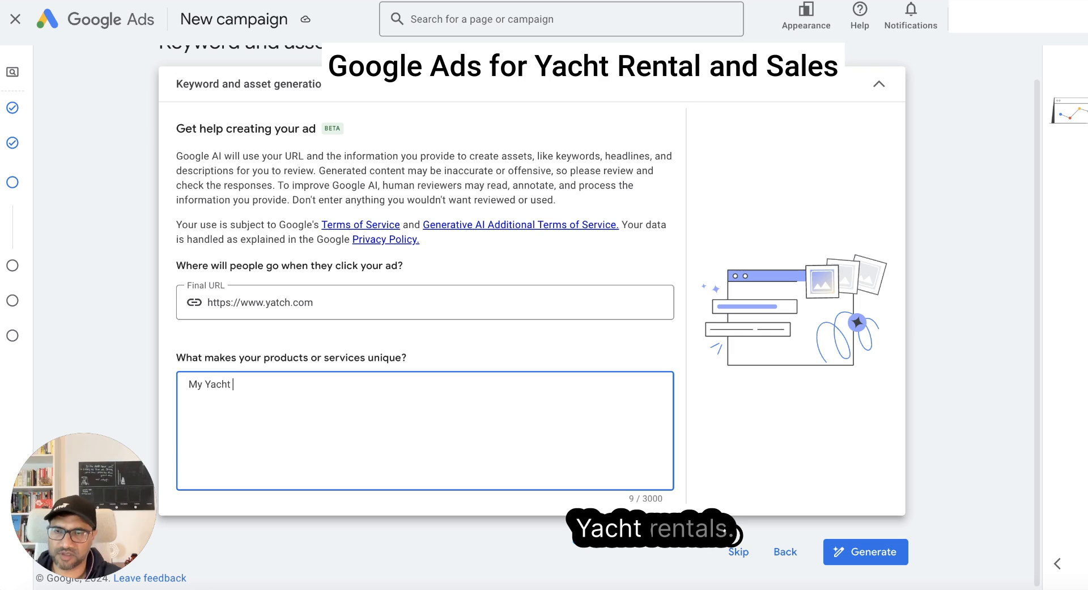
type(" rentals are the ")
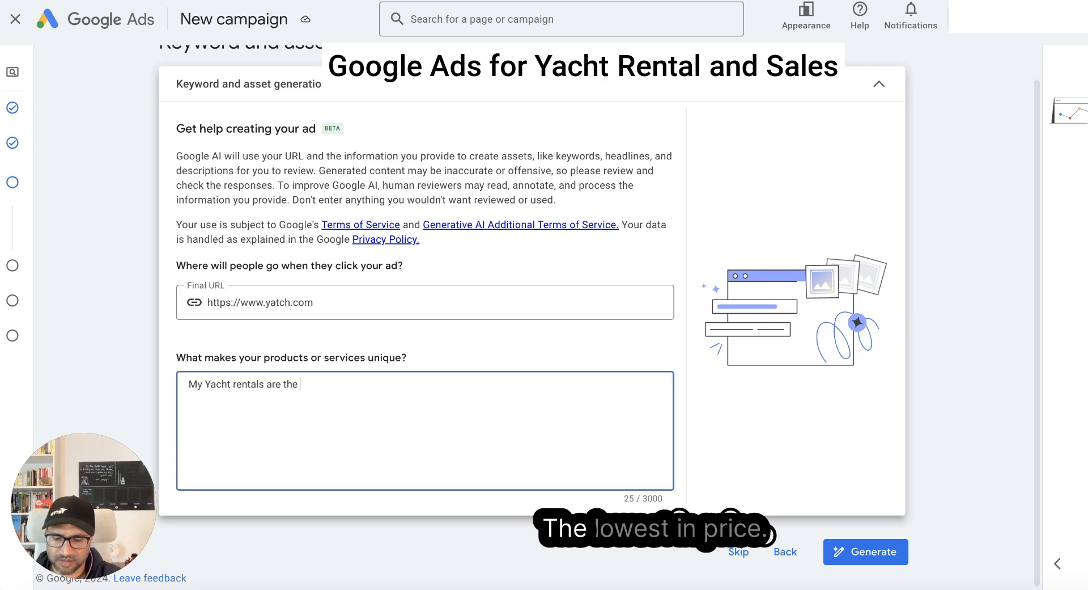
type("lowest in price and safest in Dubai")
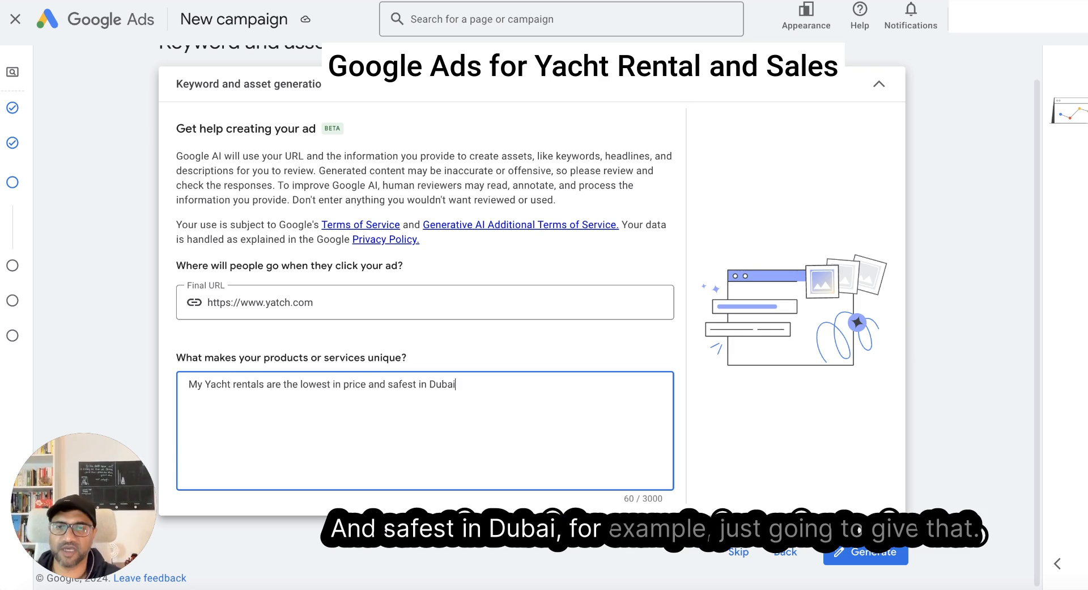
left_click(890, 554)
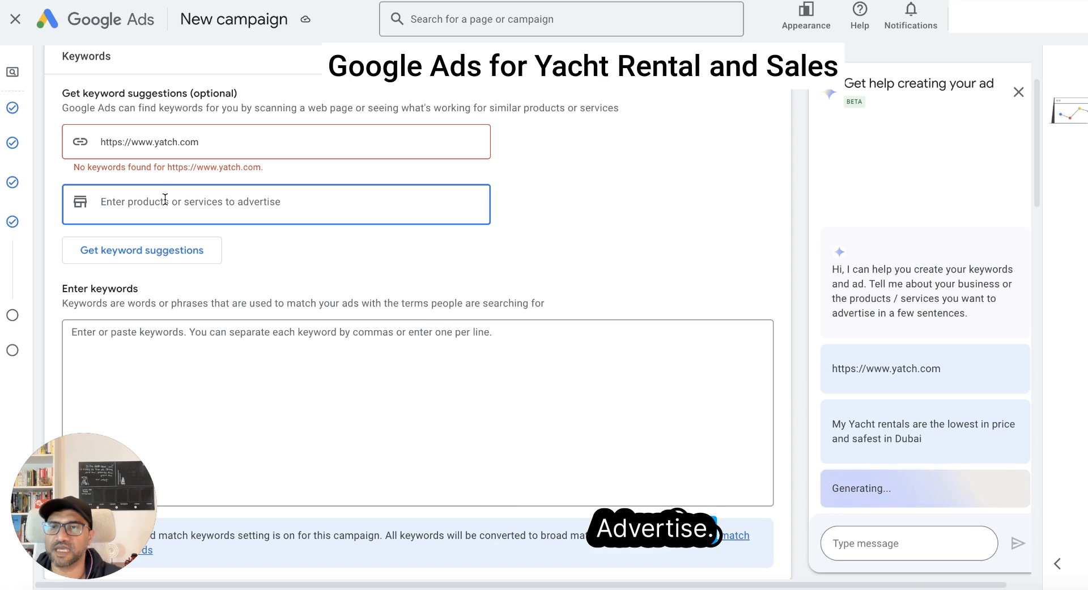
- Get keyword suggestions for the products "Yacht rental" and "yacht sales" and apply all the additional recommended keywords
type("Yacht rental")
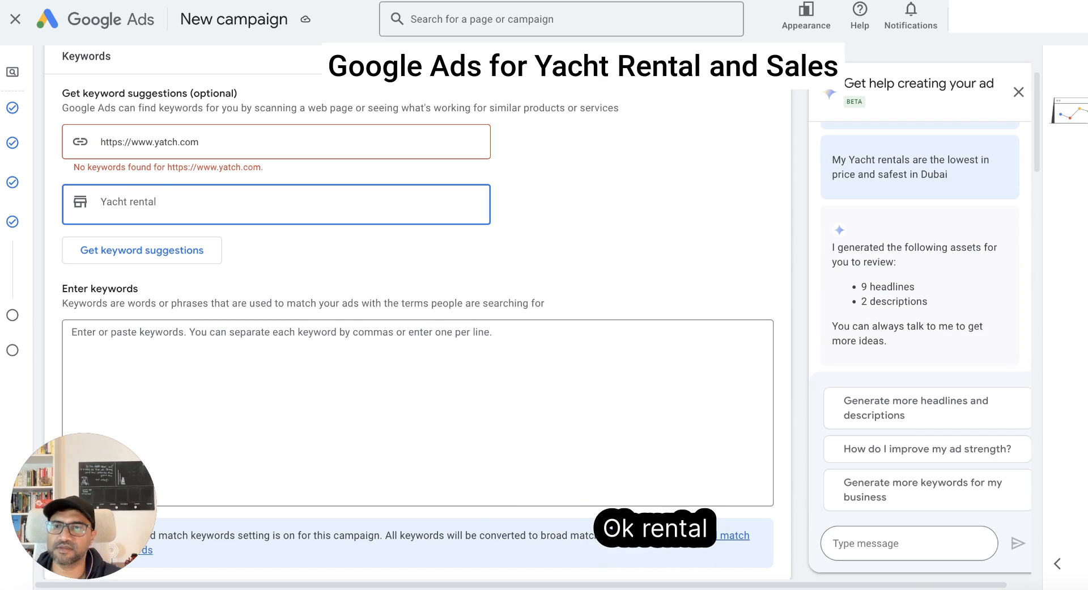
key("Return")
type("yacht sales")
key("Return")
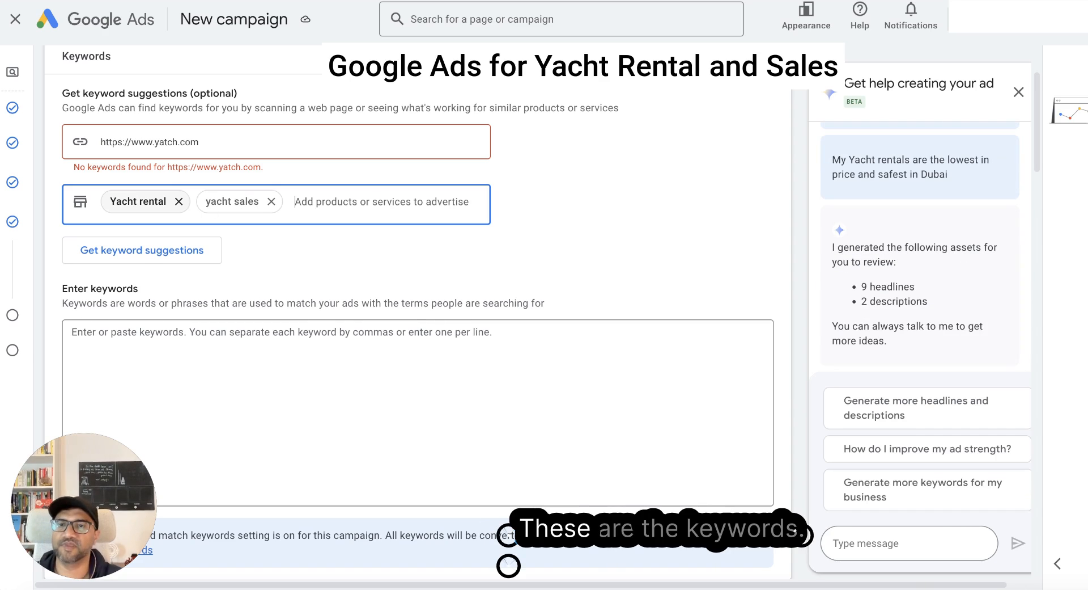
left_click(139, 253)
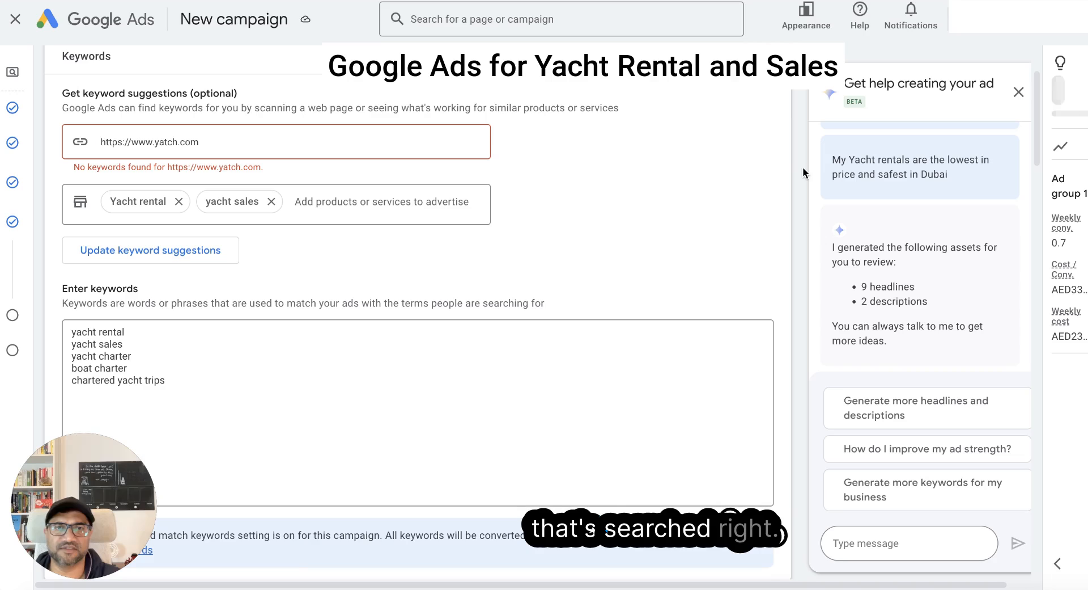
scroll(142, 346, "down", 2)
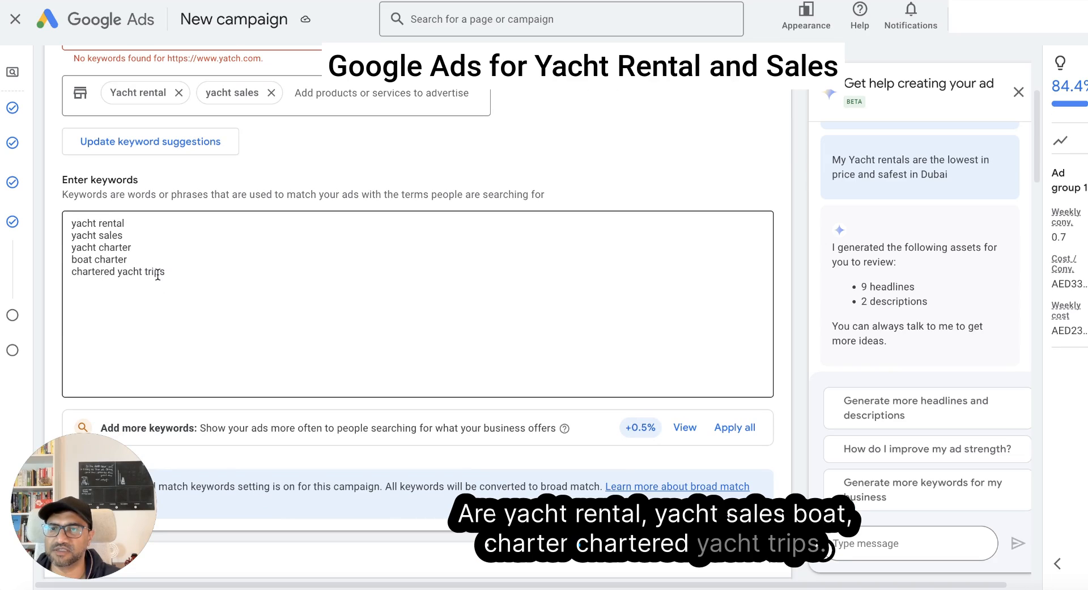
left_click(734, 428)
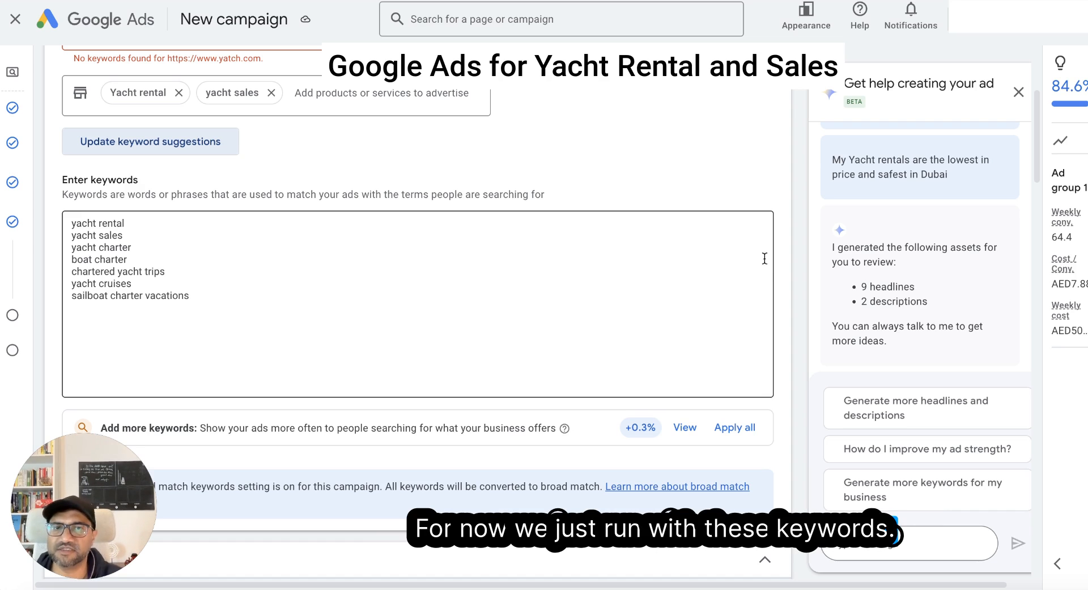
- Expand the campaign estimates and examine Ad group 1's weekly conversions, cost per conversion and weekly cost
scroll(835, 240, "right", 2)
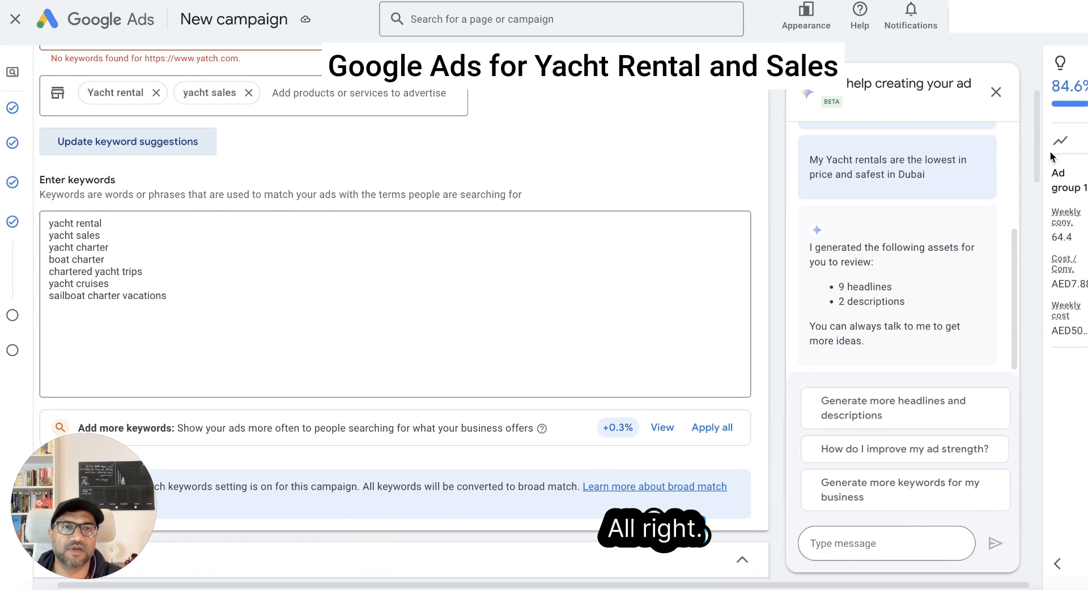
left_click(888, 457)
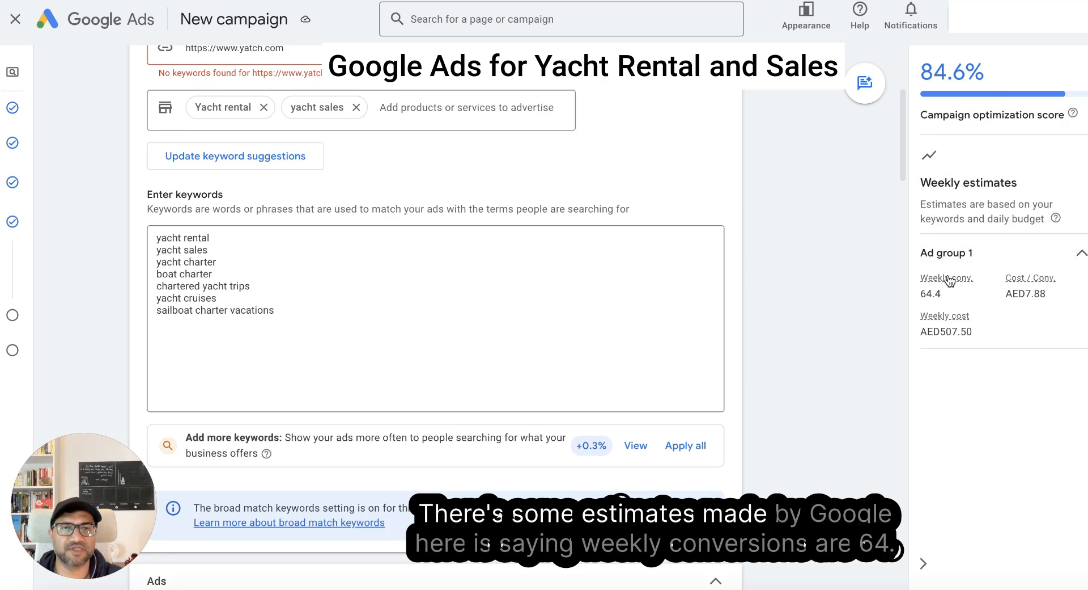
mouse_move(946, 282)
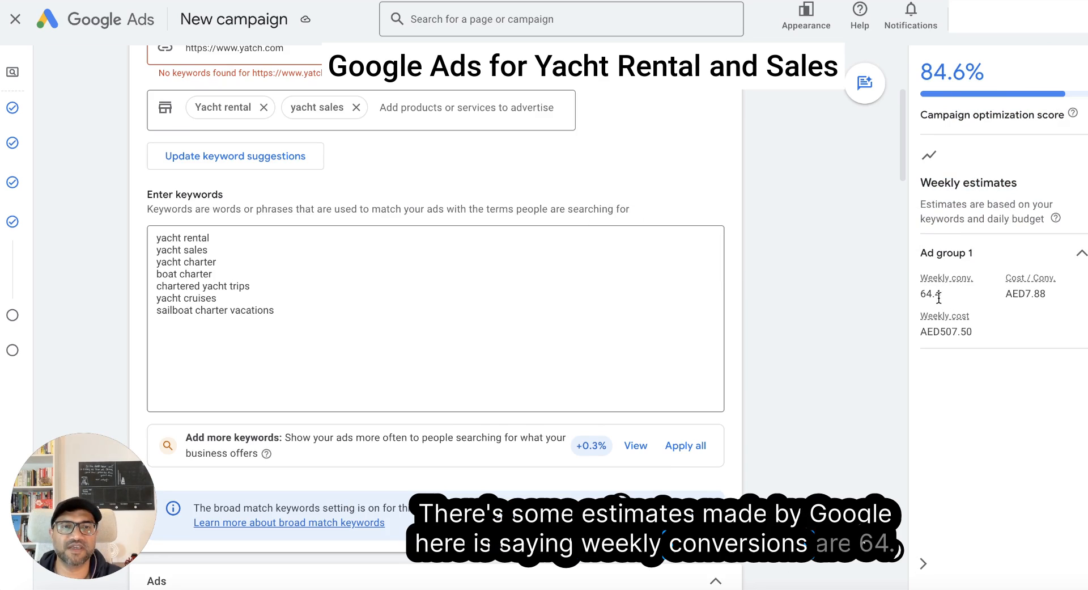
- Highlight the weekly conversions and cost per conversion estimates for Ad group 1 to inspect them
left_click_drag(943, 296, 907, 295)
left_click(944, 296)
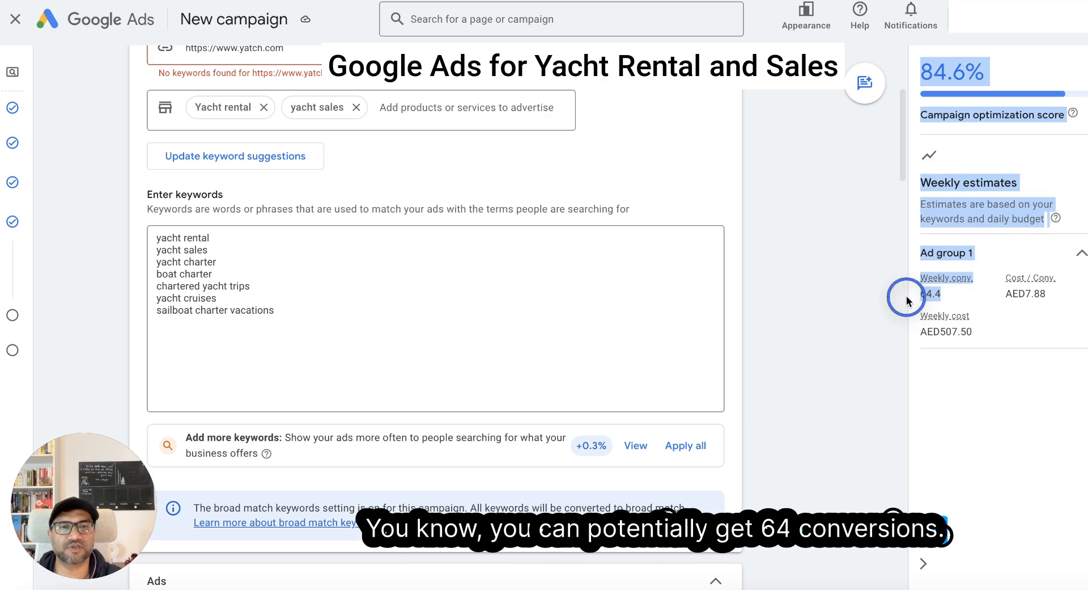
left_click(962, 297)
left_click_drag(1050, 294, 998, 296)
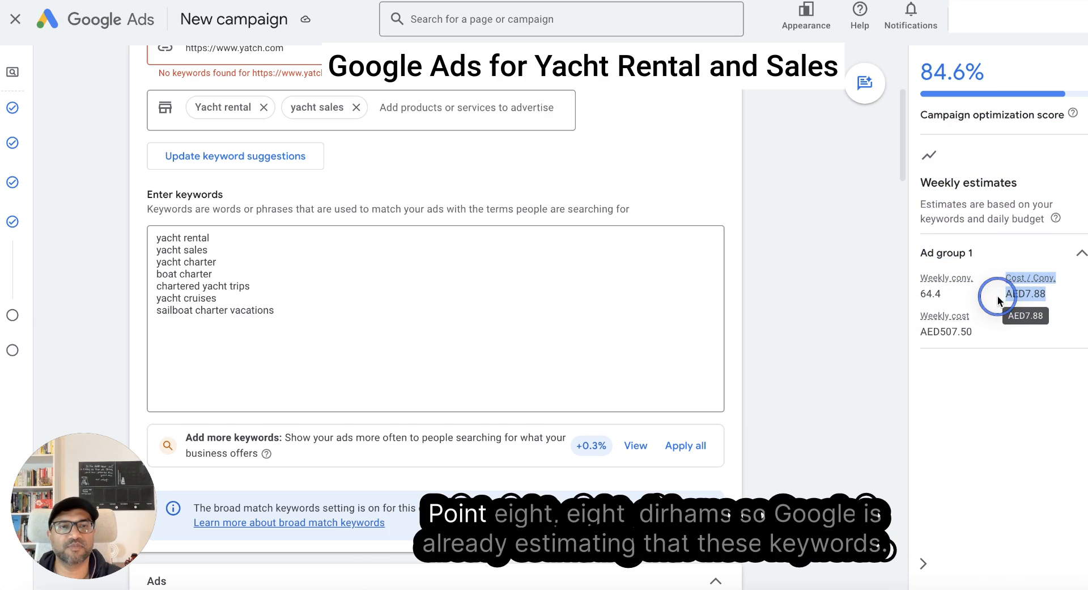
left_click(1052, 303)
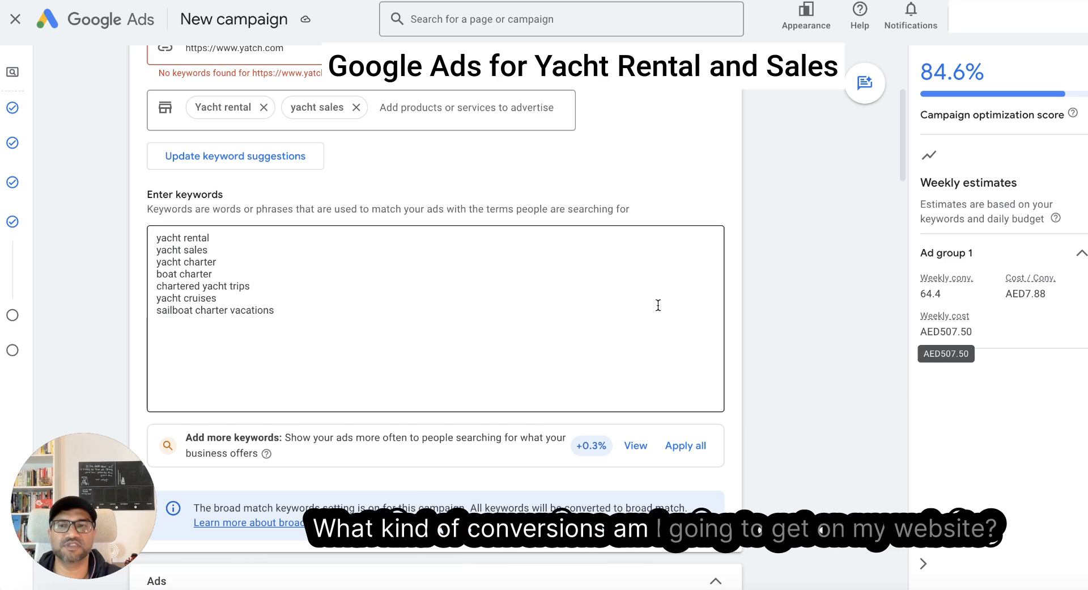
- Review the Ads section, checking the ad strength, final URL, display path and mobile ad preview
scroll(494, 311, "down", 5)
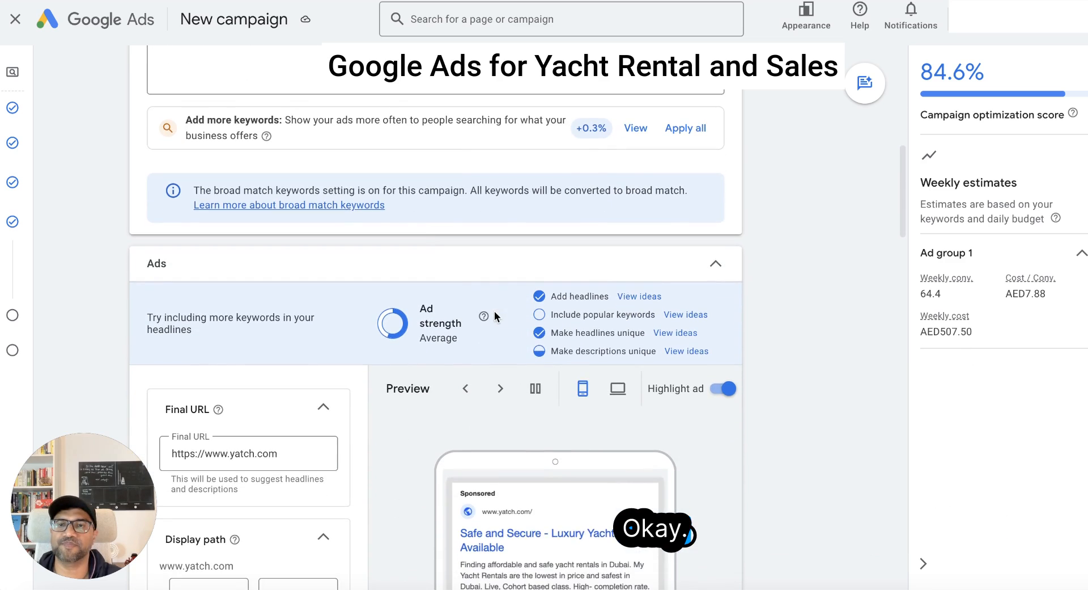
scroll(416, 229, "down", 4)
scroll(416, 237, "down", 7)
scroll(389, 270, "up", 8)
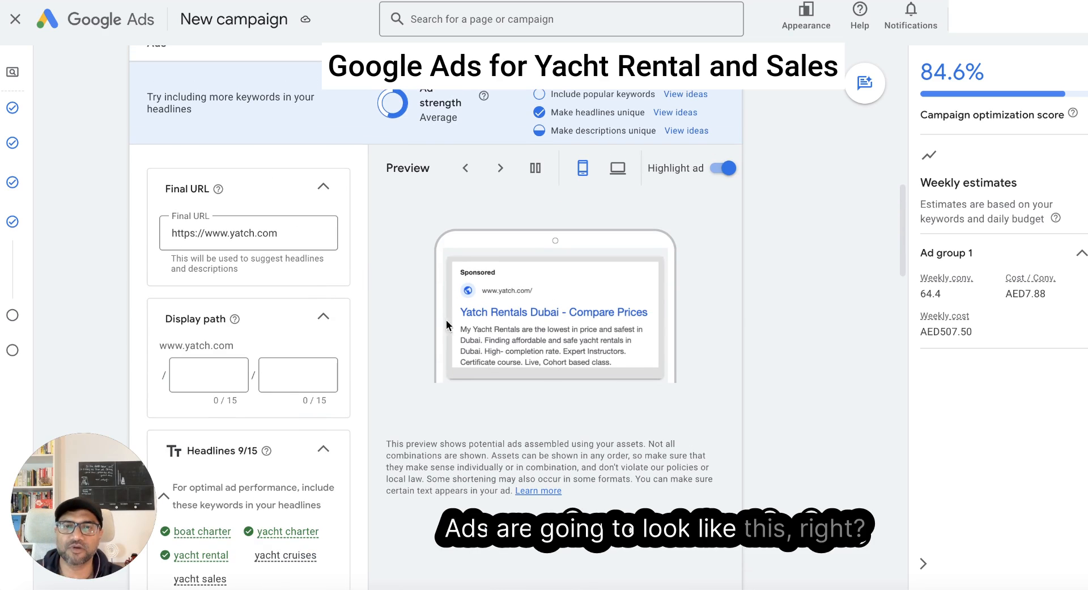
scroll(408, 352, "down", 3)
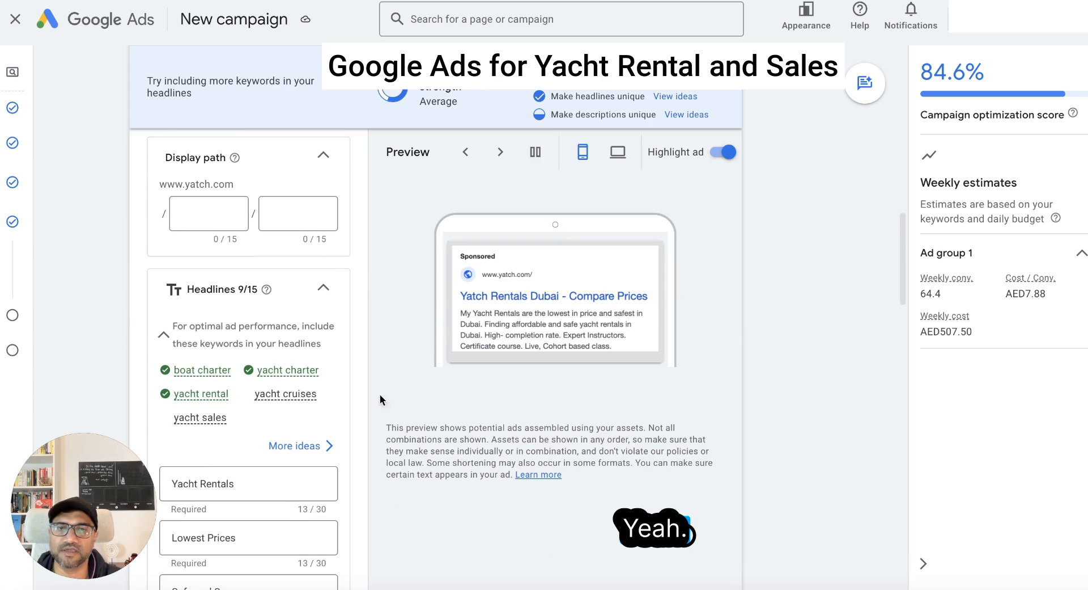
- Examine the generated headlines, their character limits and the suggested keywords for including in them
scroll(270, 348, "down", 3)
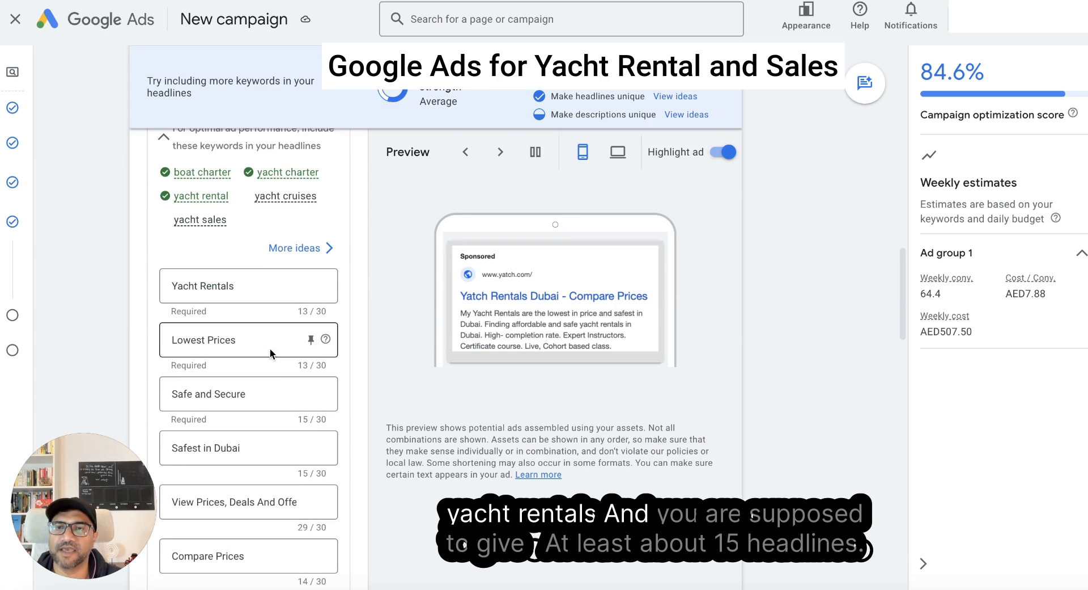
scroll(263, 359, "down", 4)
scroll(263, 359, "up", 6)
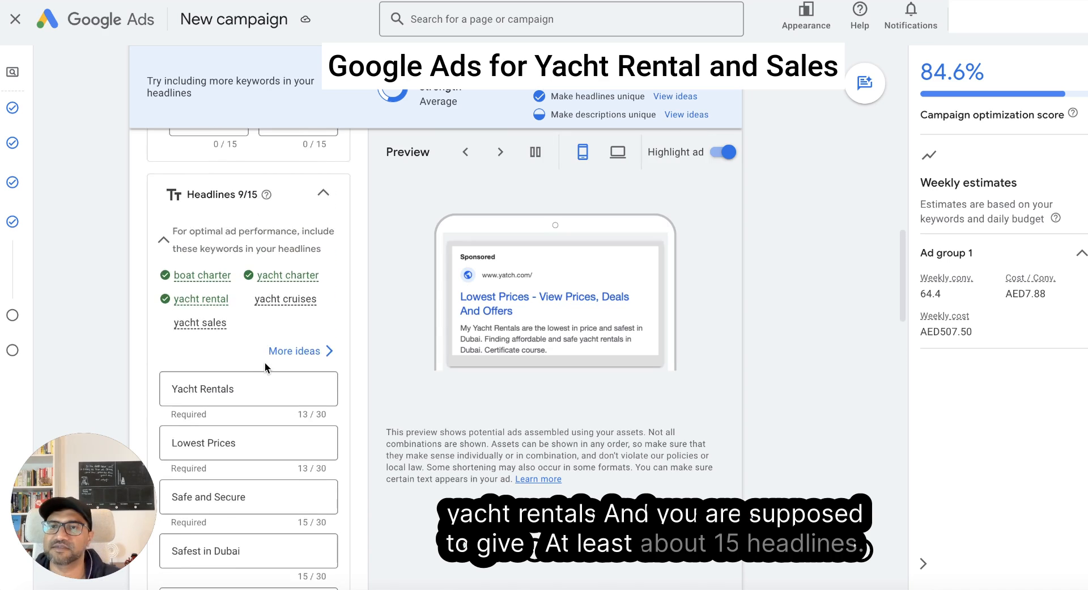
scroll(264, 362, "up", 1)
scroll(264, 362, "down", 1)
scroll(264, 362, "up", 1)
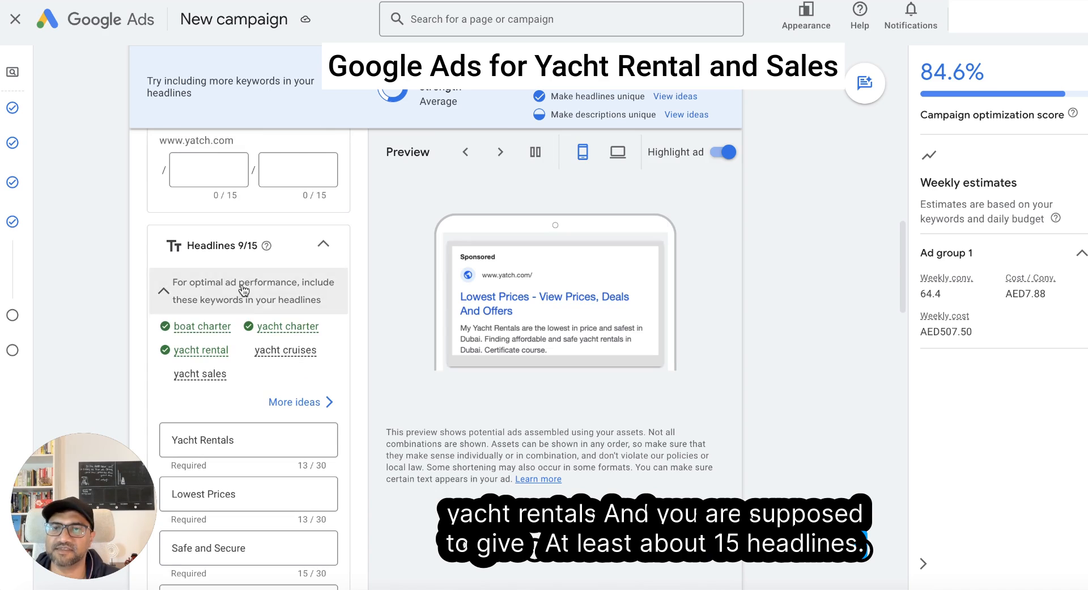
scroll(415, 389, "down", 1)
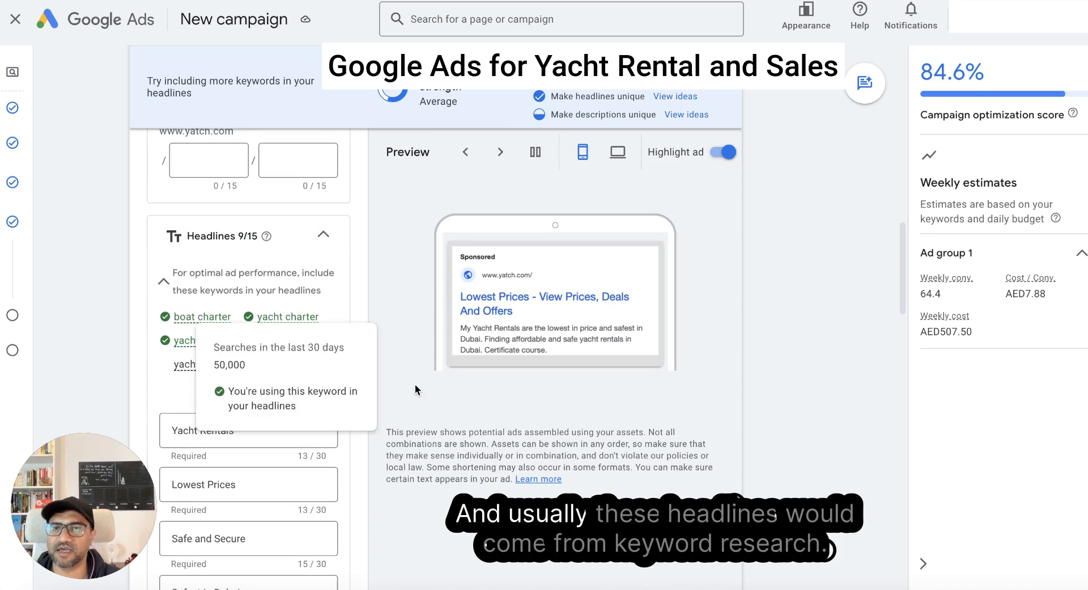
scroll(407, 382, "up", 1)
scroll(407, 383, "down", 1)
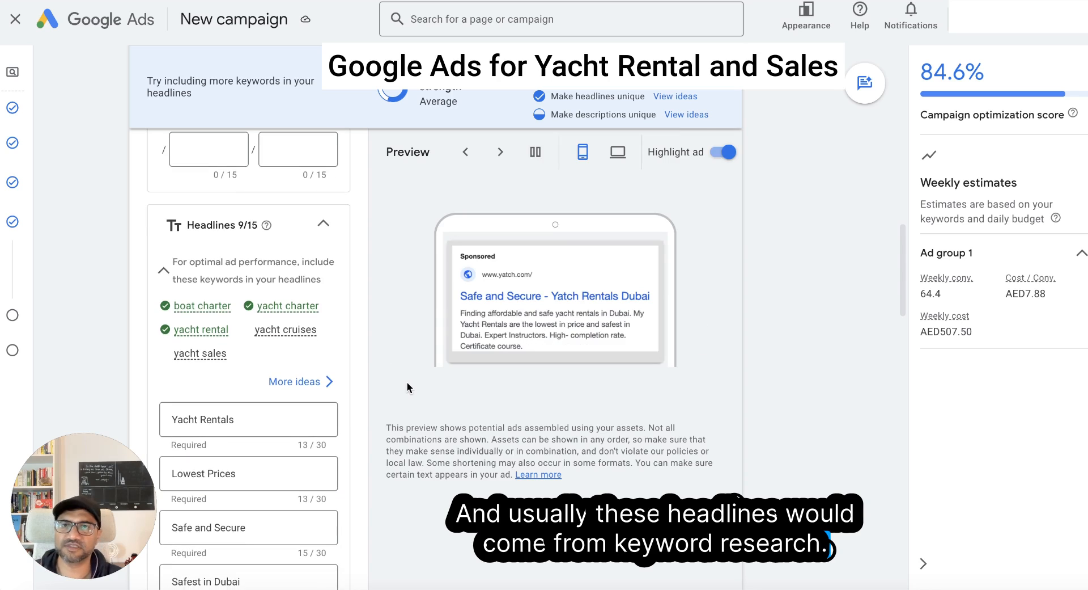
scroll(407, 382, "down", 1)
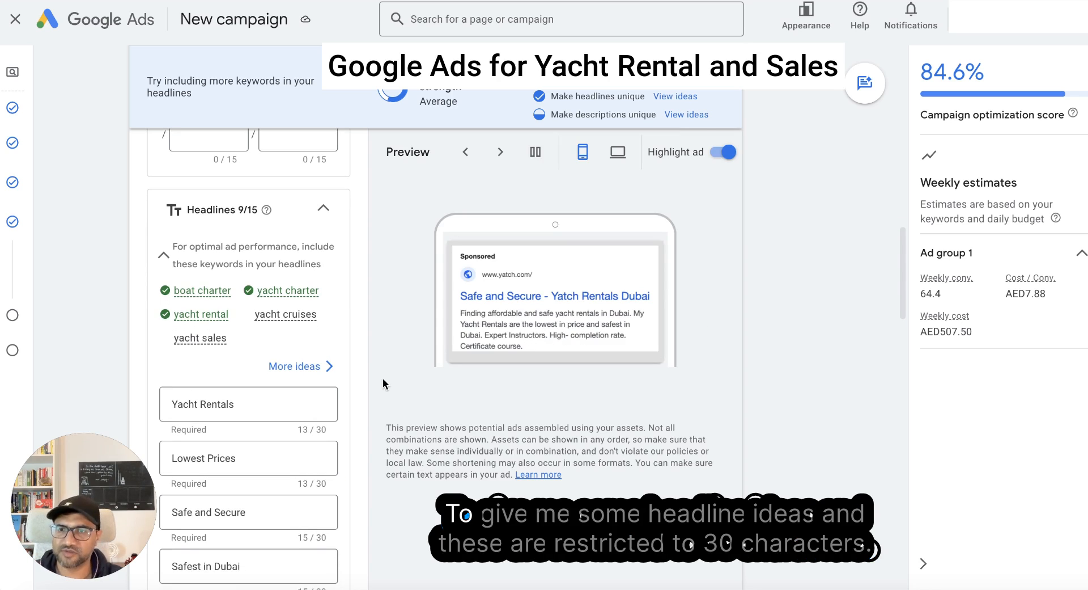
- Revise the first three headlines to "Yacht Rentals in Dubai", "Lowest Price rental in Dubai" and "Safe and Secure Yacht"
scroll(380, 379, "down", 5)
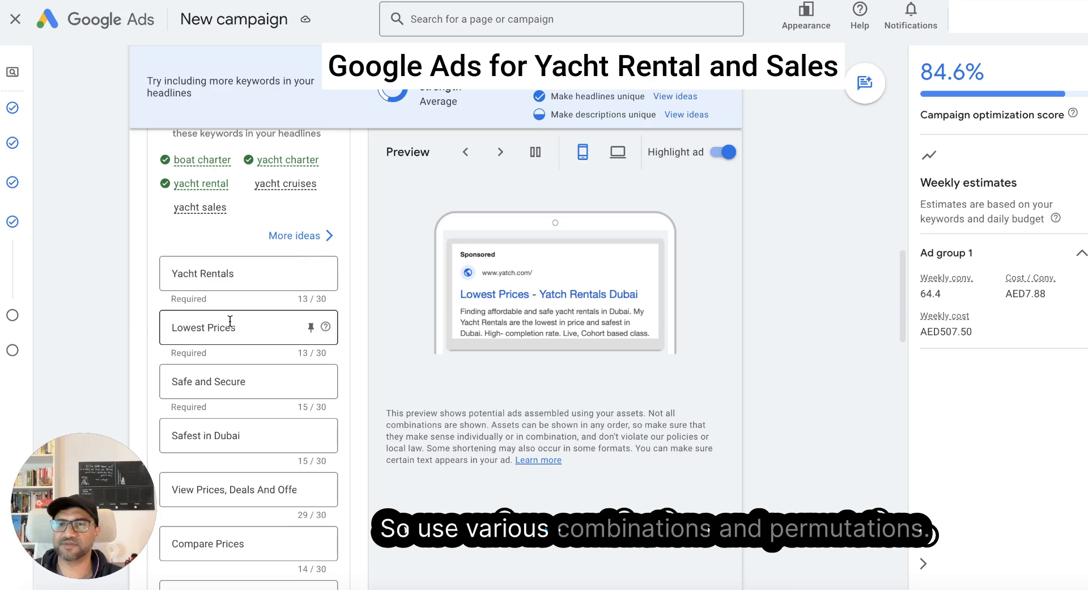
left_click(254, 332)
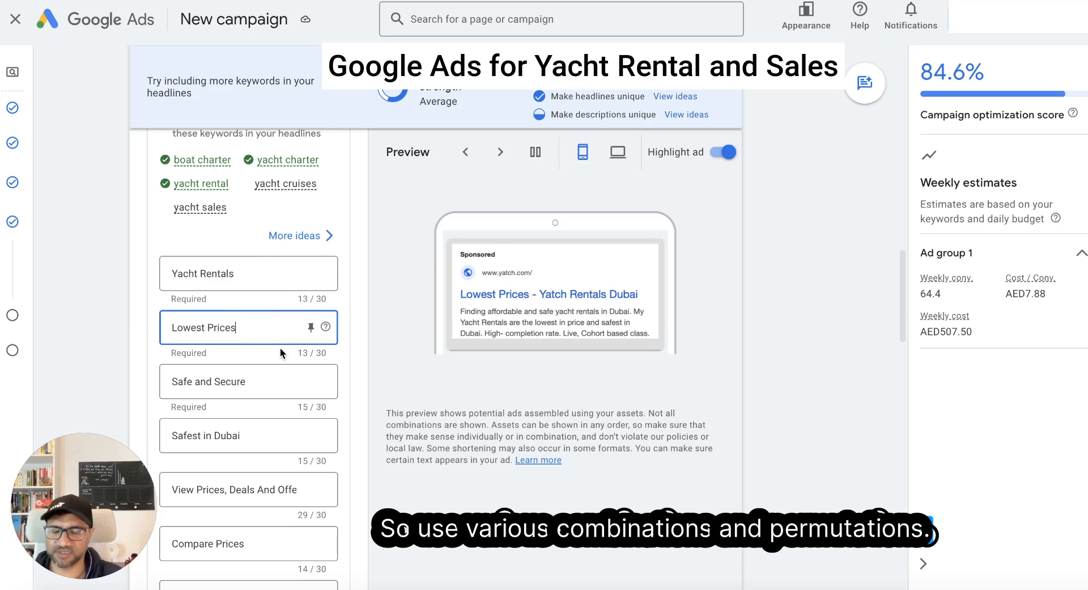
key("BackSpace")
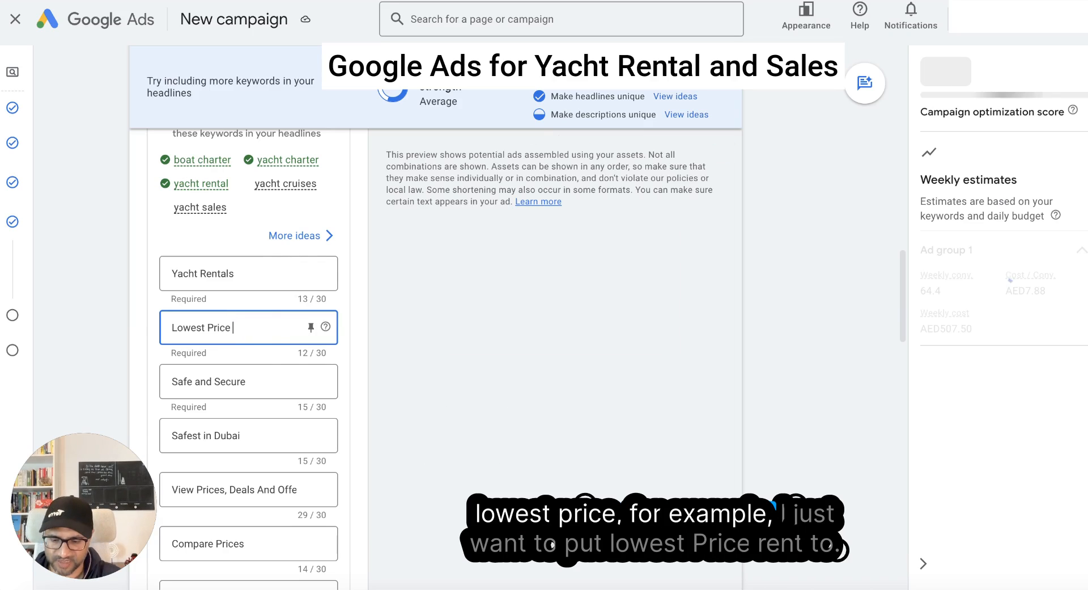
type("rental")
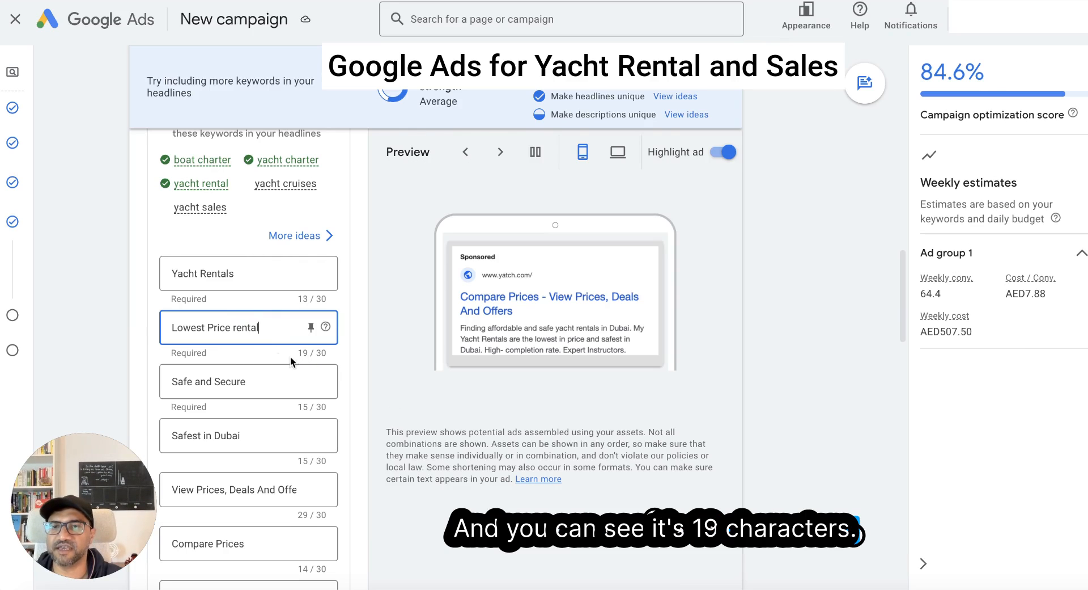
type(" in Dubai")
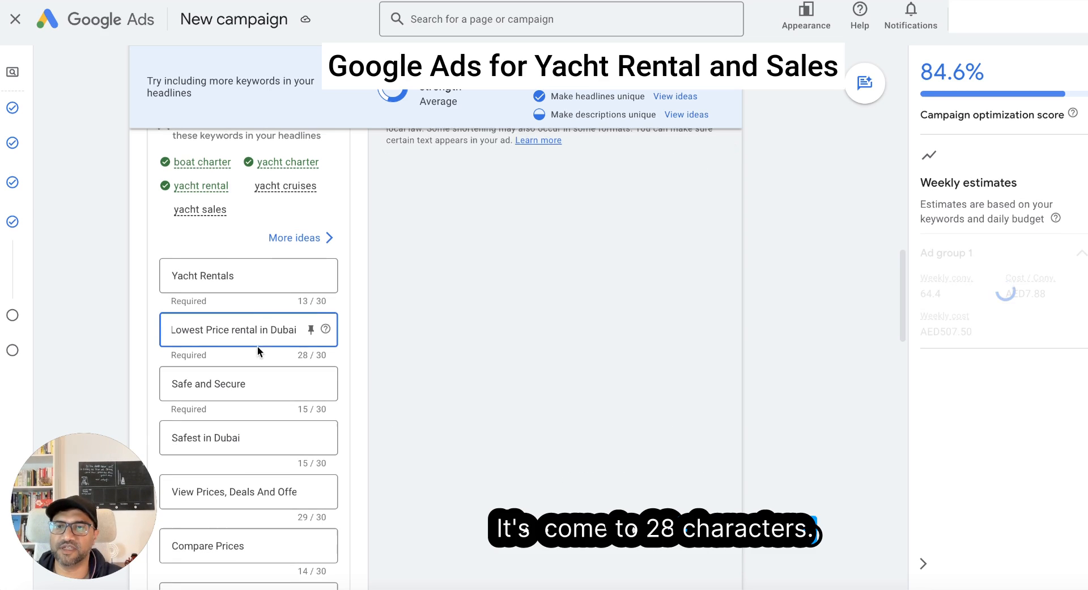
left_click(260, 274)
type("in Dubai")
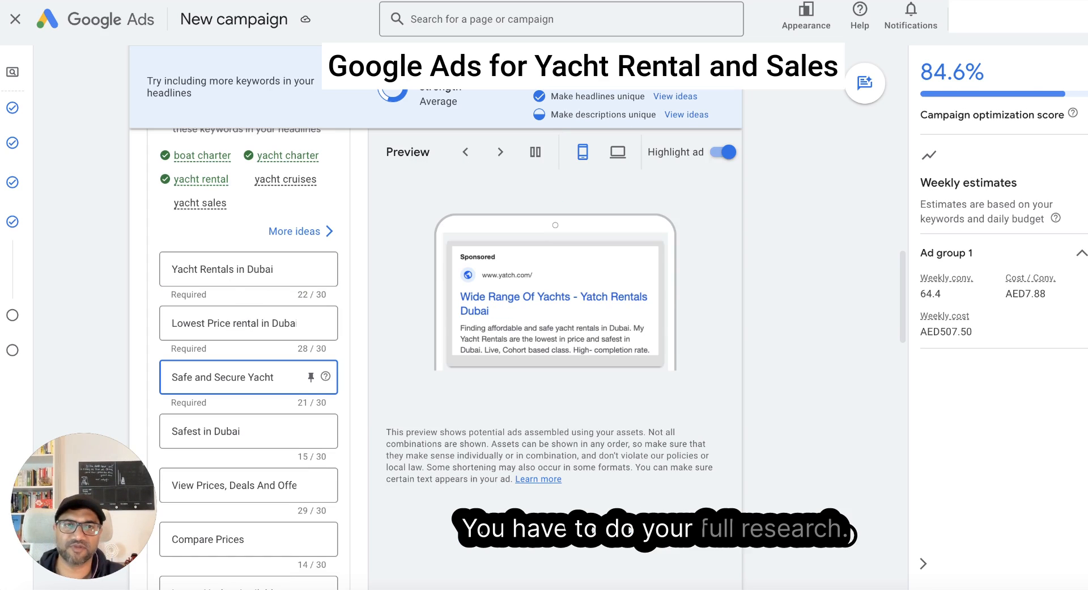
- Review the remaining headlines and both ad descriptions, comparing them with the ad preview and the description length guidance
scroll(255, 346, "down", 6)
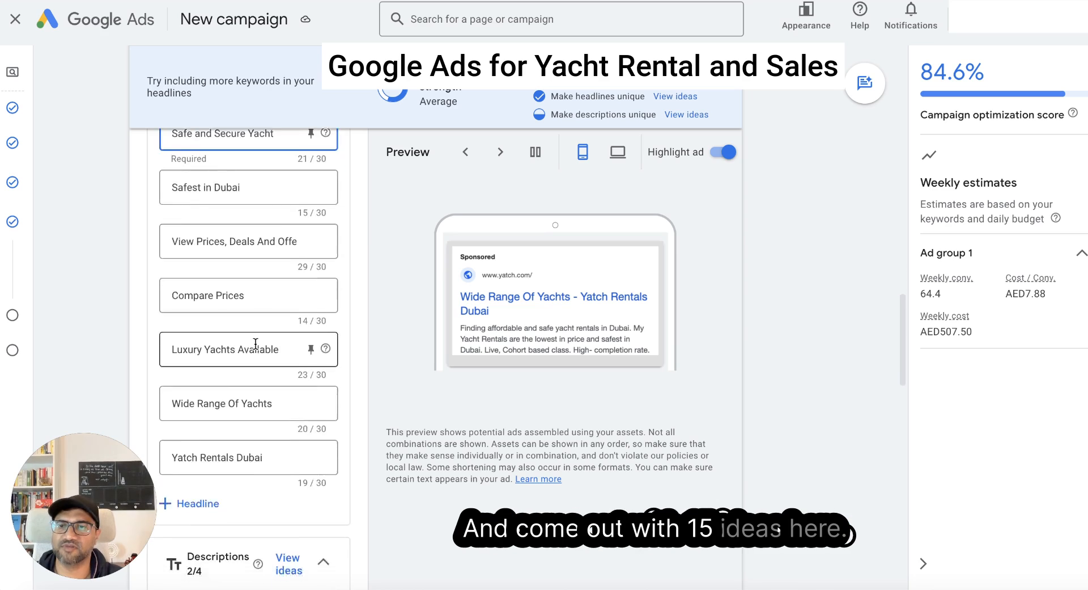
scroll(260, 353, "down", 4)
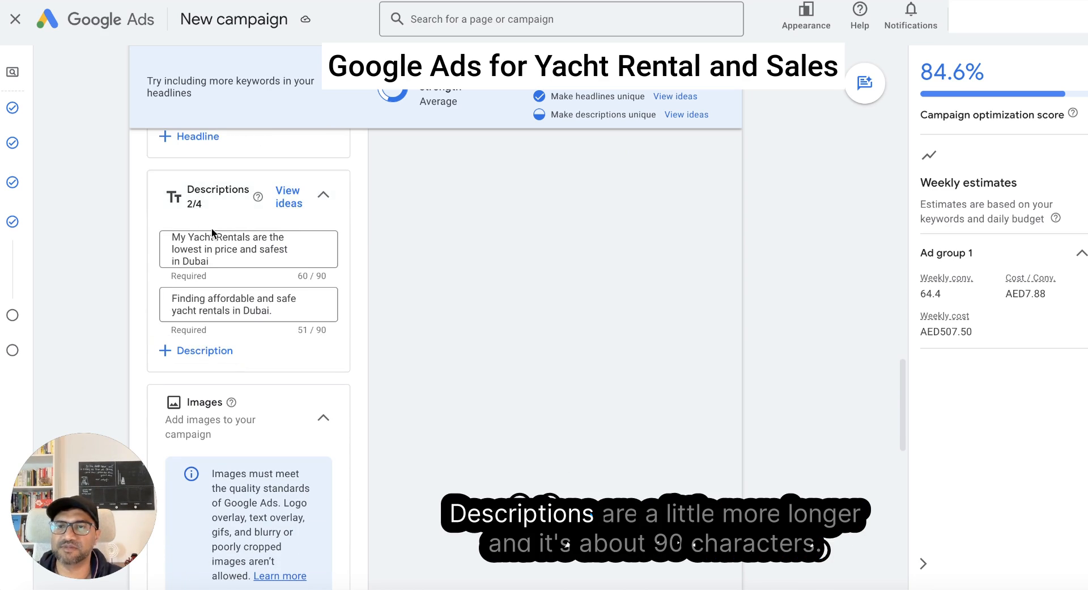
scroll(322, 286, "up", 1)
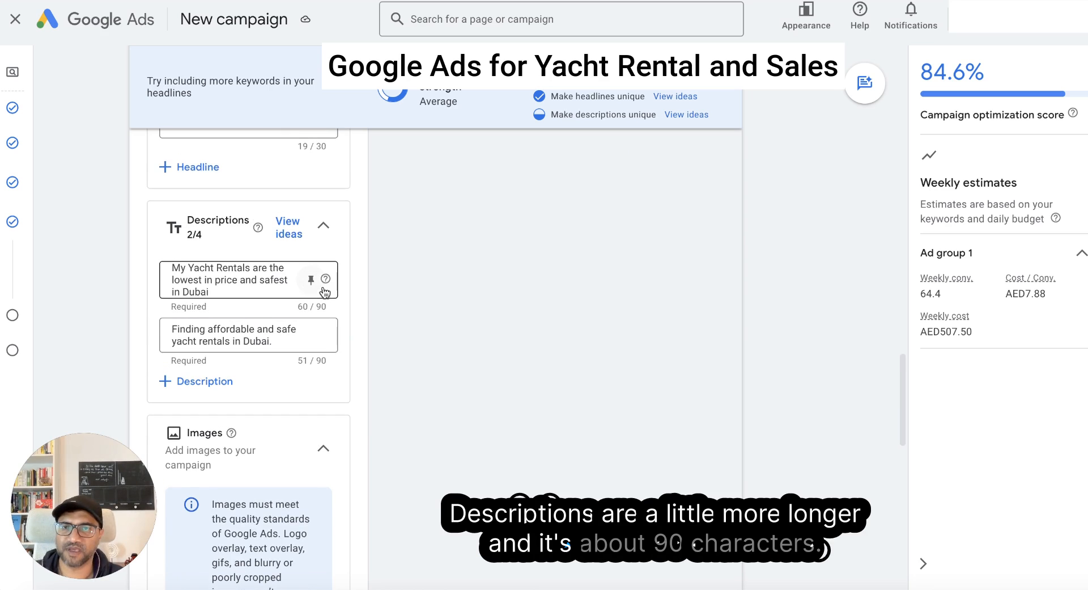
scroll(375, 336, "down", 1)
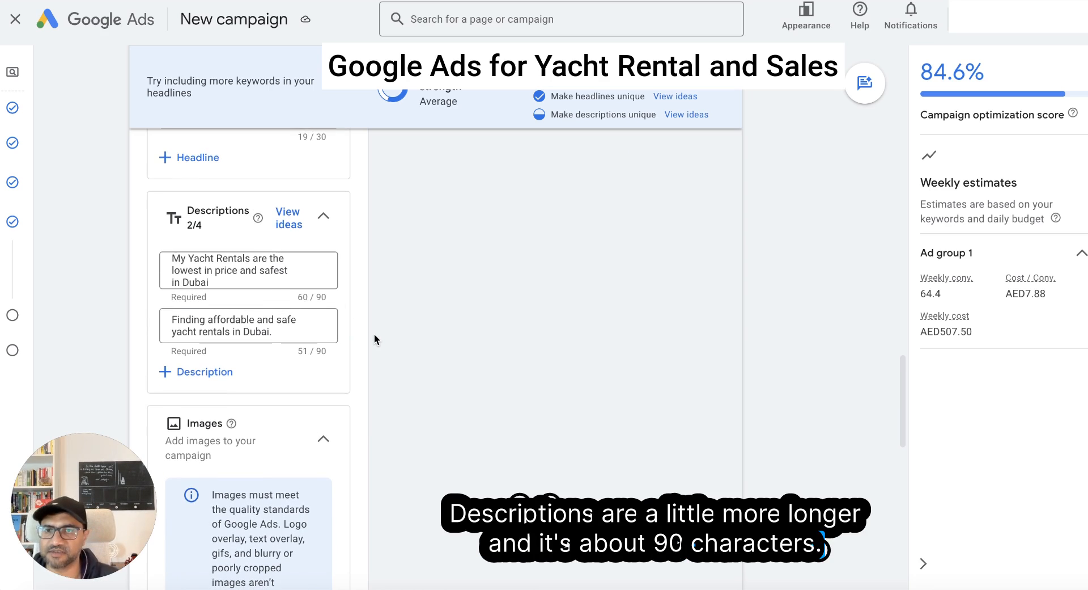
left_click(222, 280)
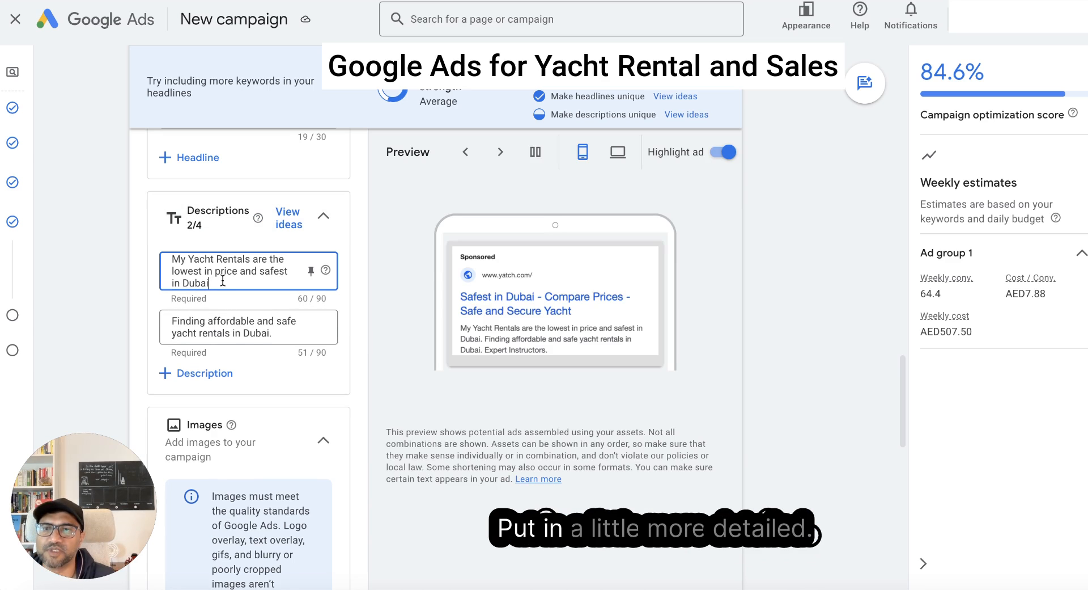
left_click(478, 337)
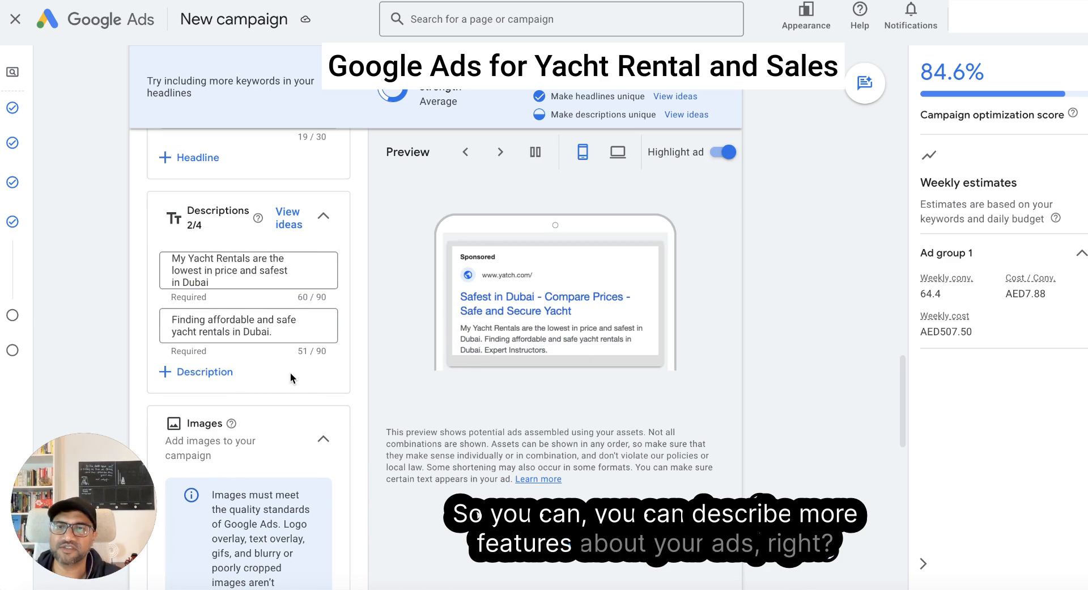
mouse_move(258, 218)
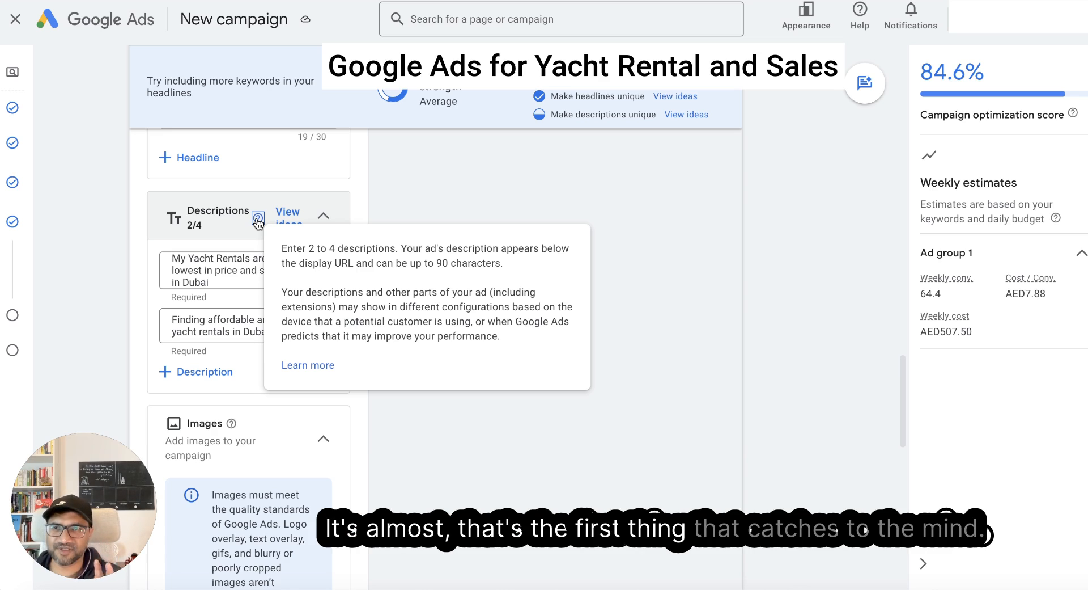
scroll(258, 221, "up", 3)
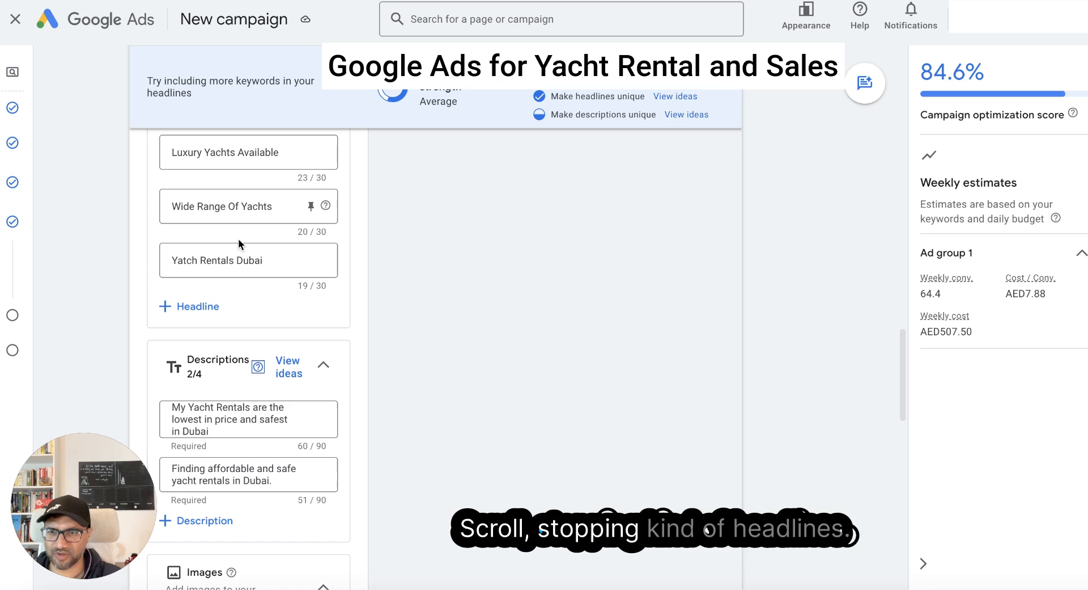
scroll(238, 244, "down", 4)
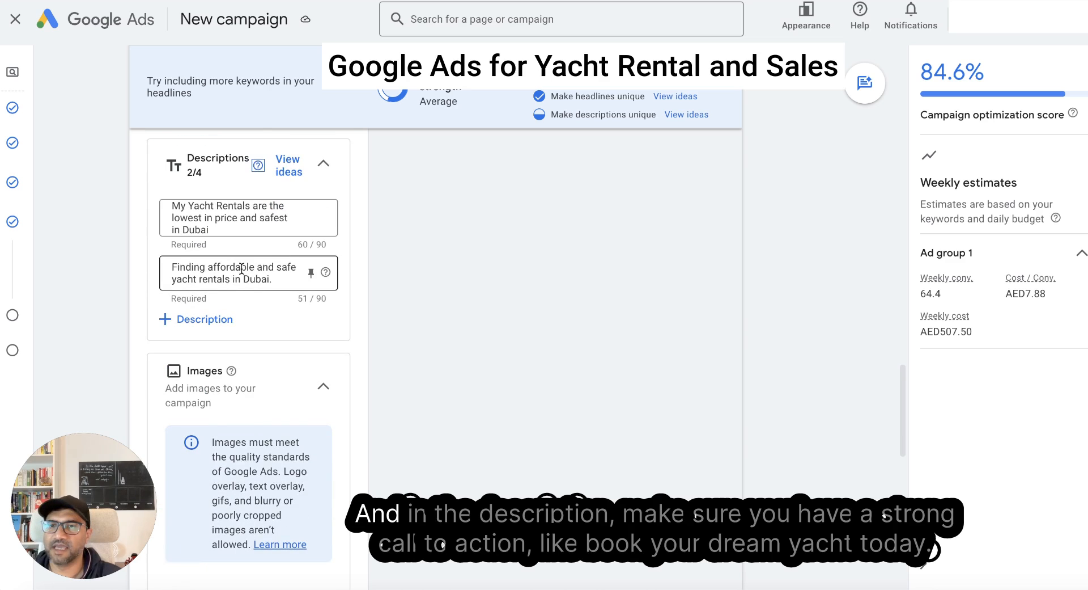
left_click(277, 282)
scroll(342, 312, "up", 1)
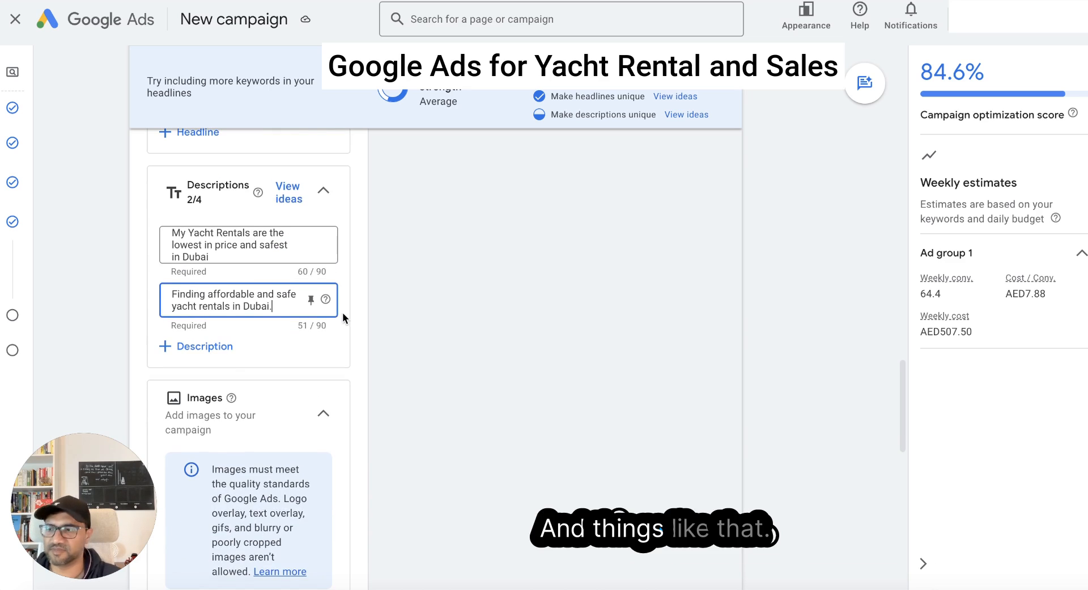
- Browse the asset library available for campaign images, and close it without selecting any image
scroll(312, 309, "down", 5)
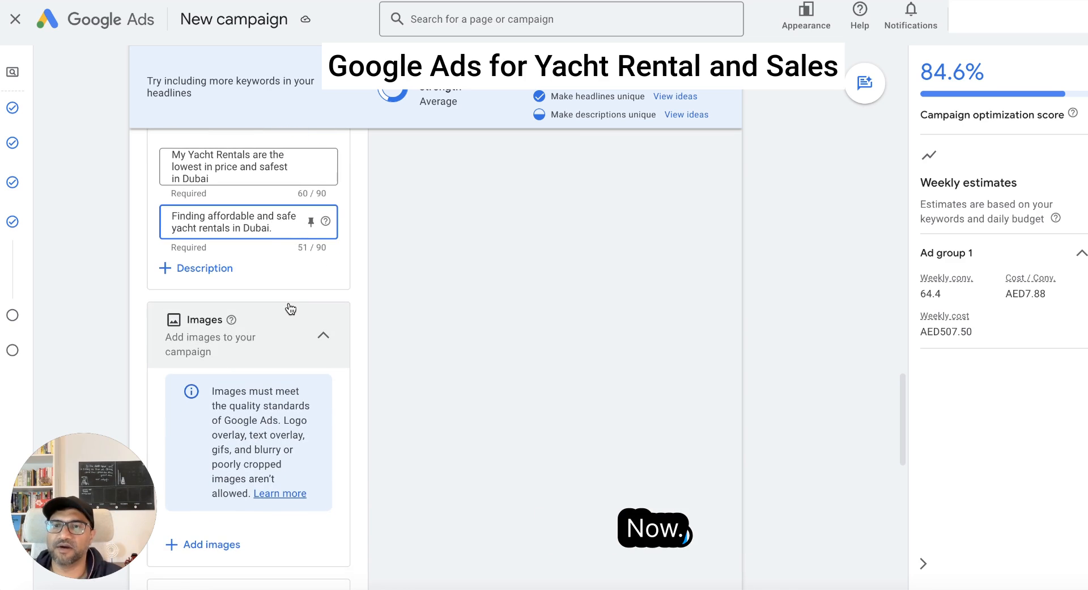
scroll(251, 229, "up", 1)
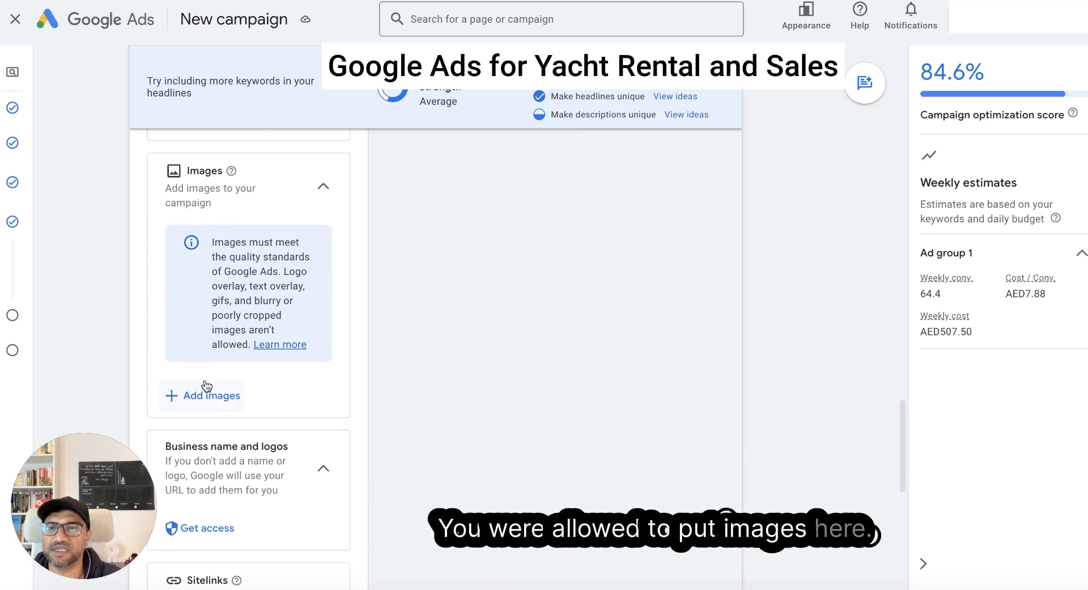
left_click(221, 395)
mouse_move(480, 225)
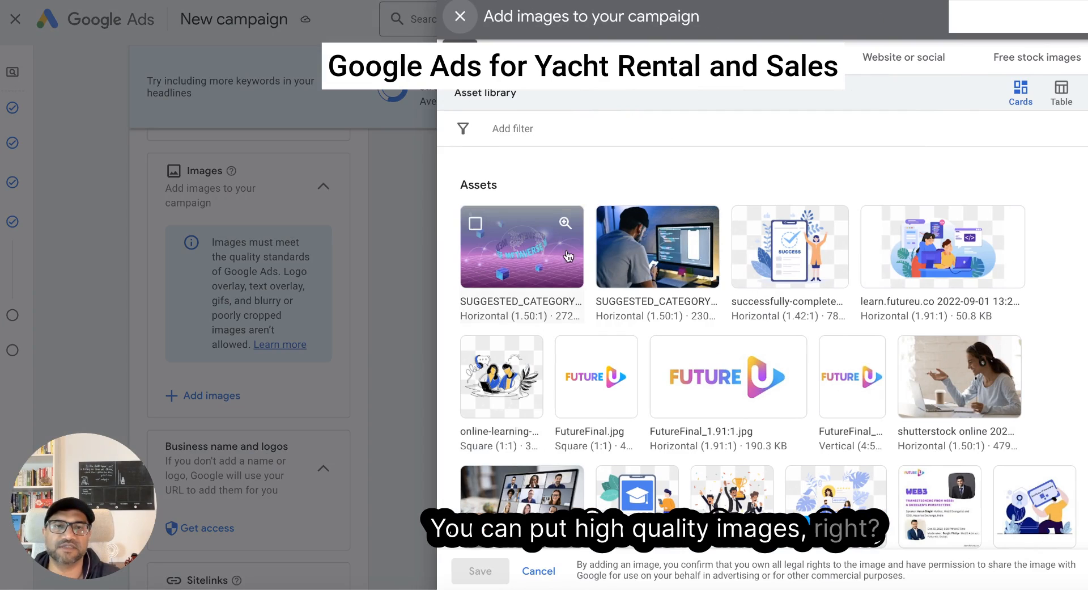
left_click(460, 16)
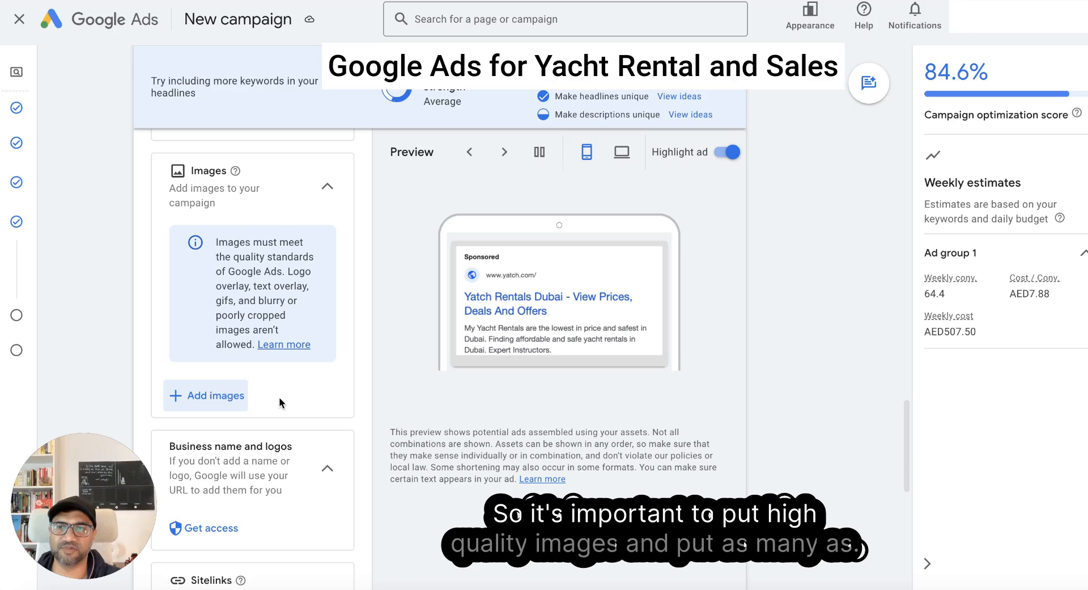
- Add the "successfully-complete…" illustration from the asset library to the campaign images in both of its ratios and save the selection
scroll(304, 158, "down", 1)
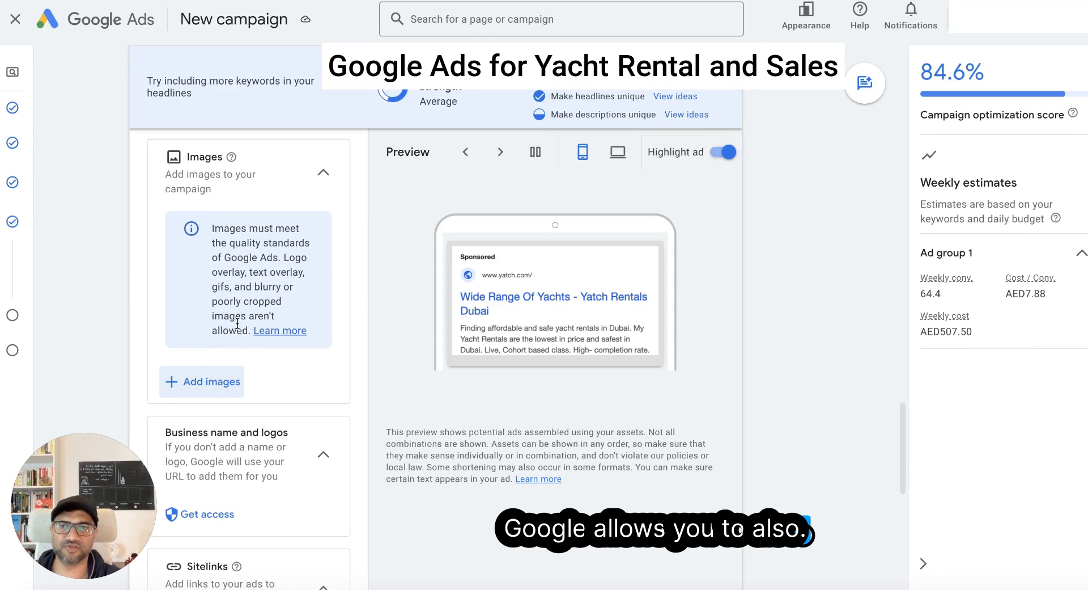
scroll(308, 282, "down", 1)
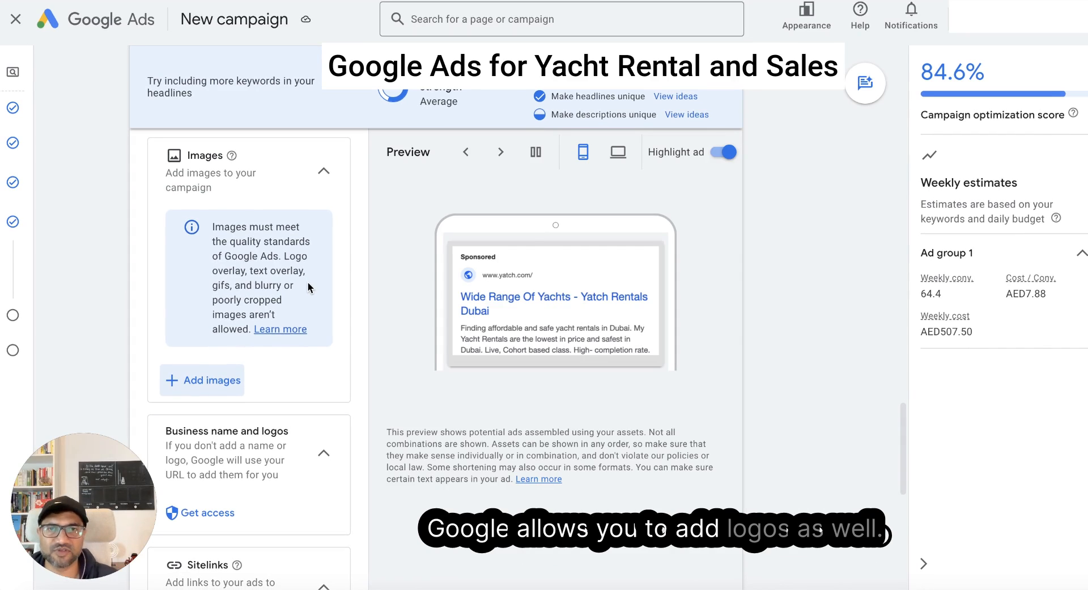
scroll(309, 286, "up", 1)
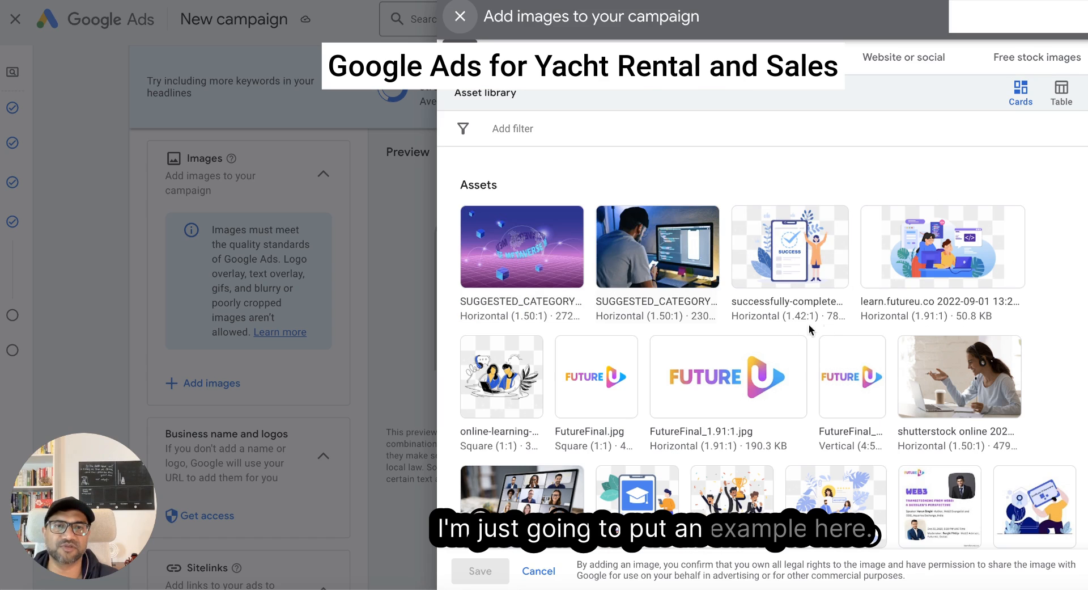
left_click(805, 276)
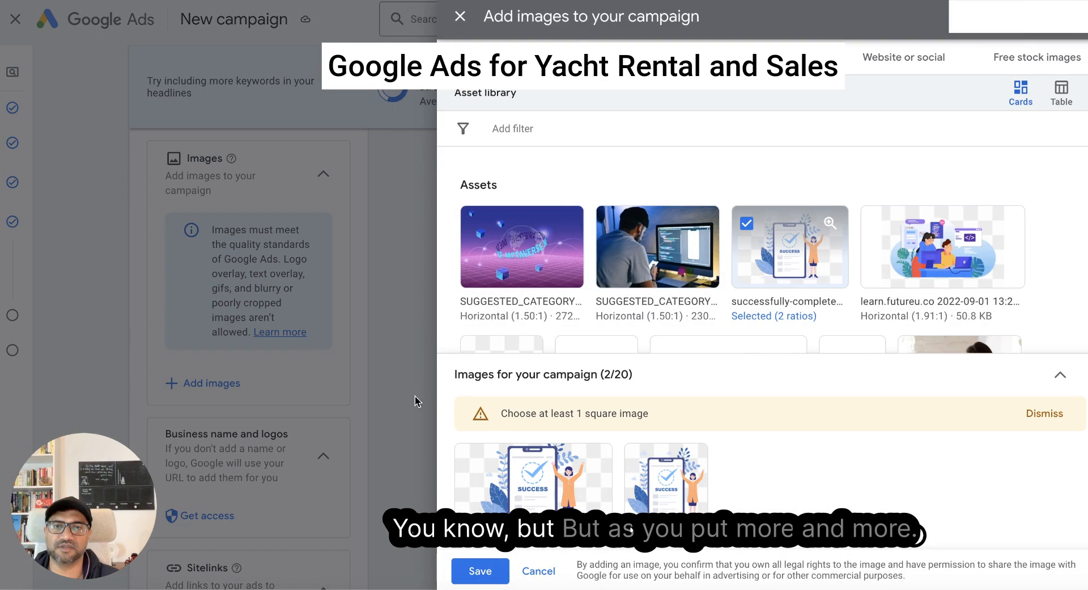
left_click(461, 16)
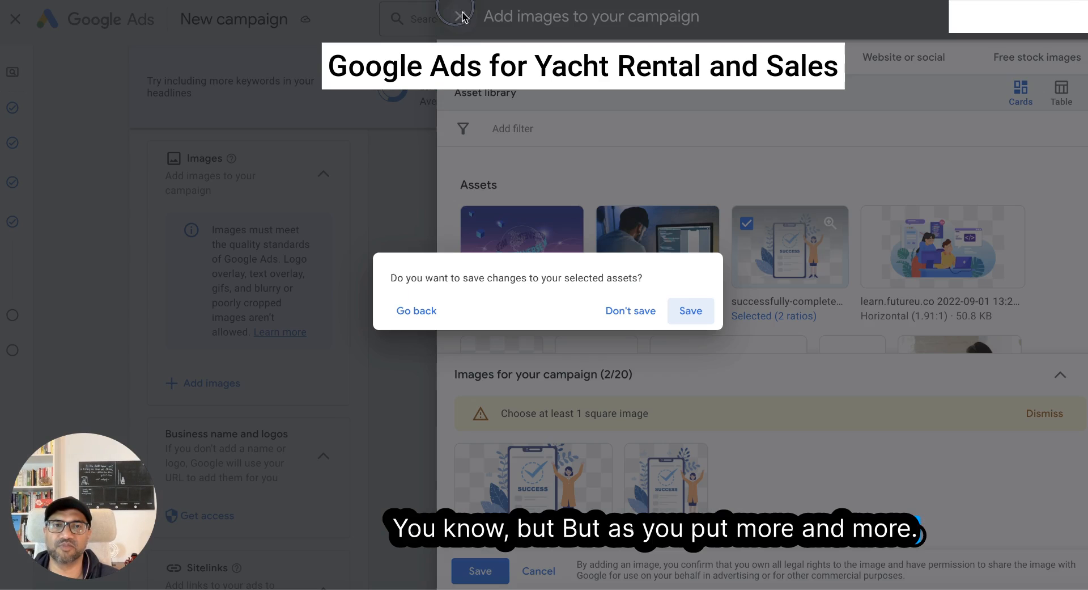
left_click(692, 309)
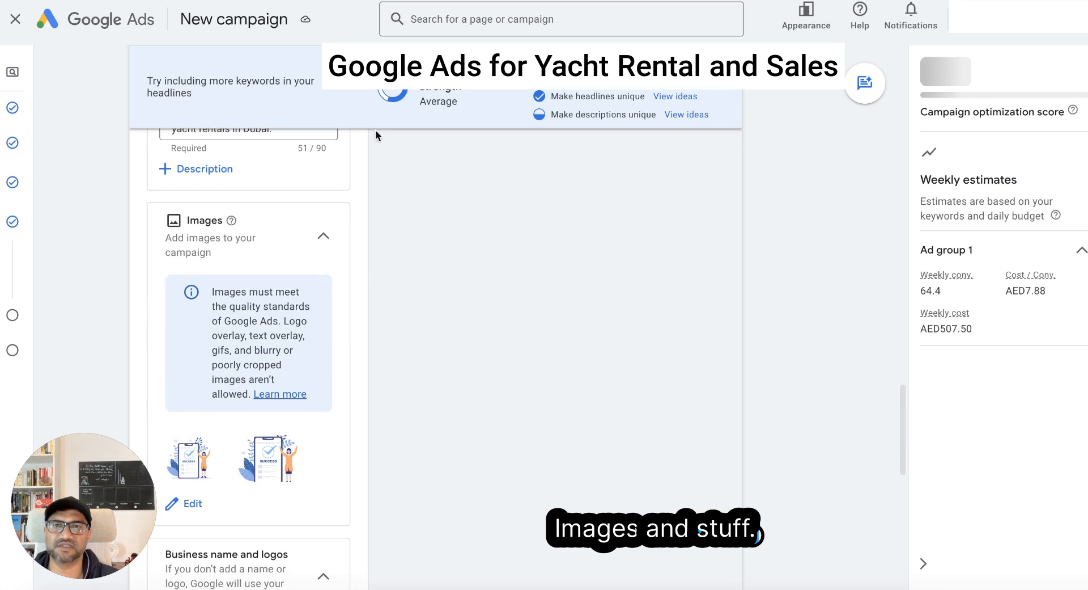
scroll(748, 250, "up", 4)
scroll(374, 292, "down", 4)
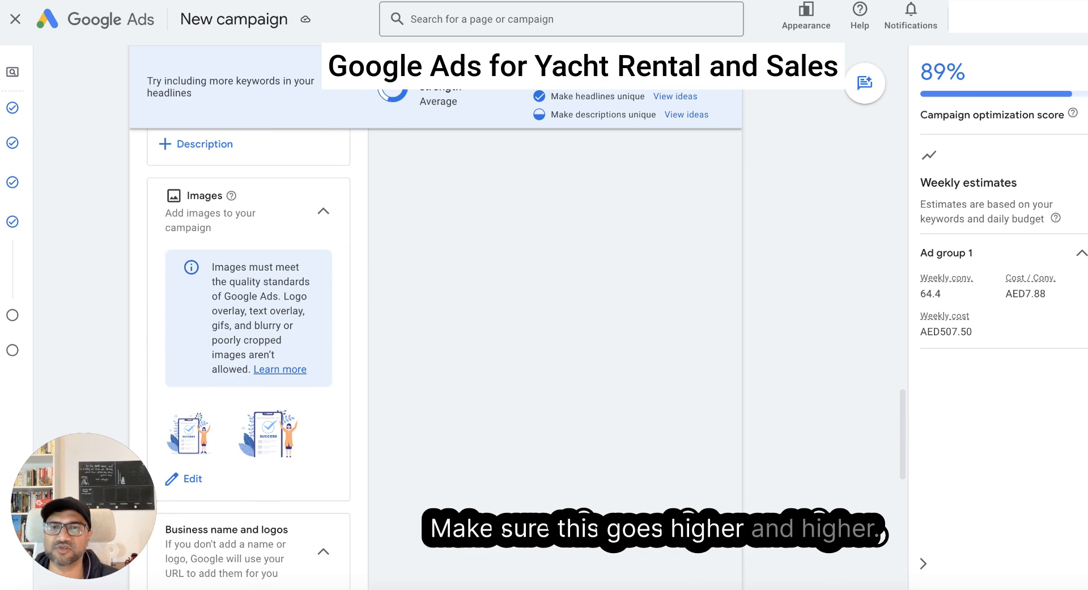
- Start the first sitelink with the text "types of yachts" and check its placement in the ad preview
scroll(248, 158, "down", 5)
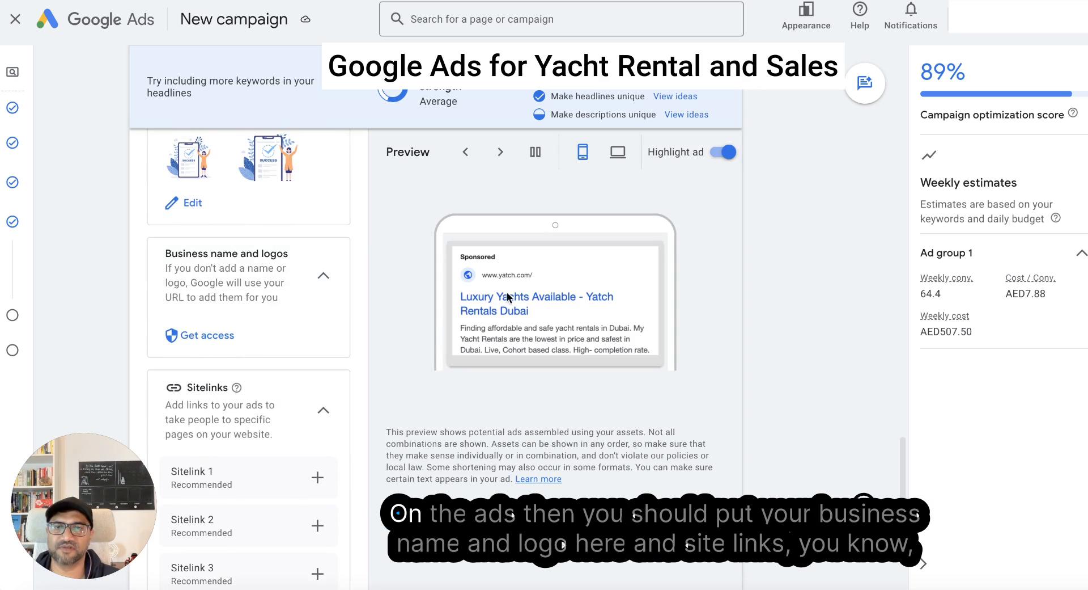
scroll(231, 178, "down", 1)
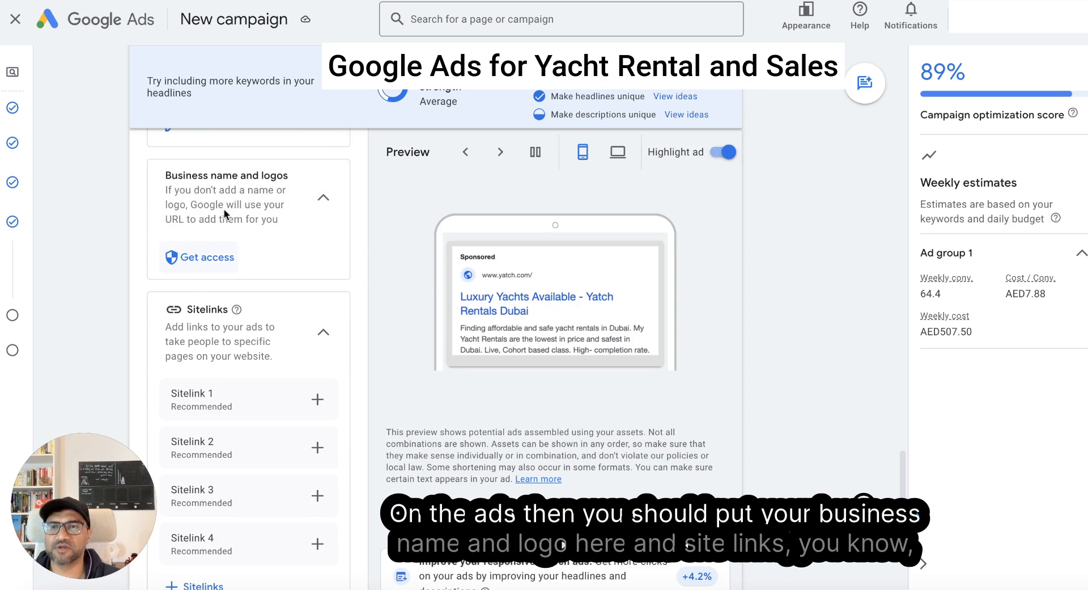
scroll(232, 266, "down", 2)
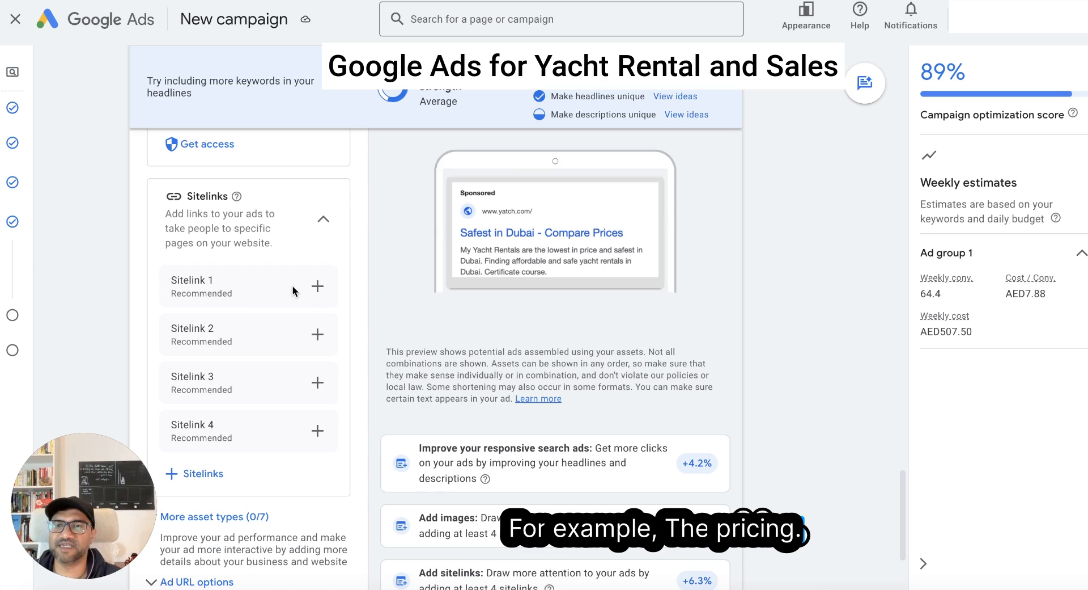
left_click(313, 285)
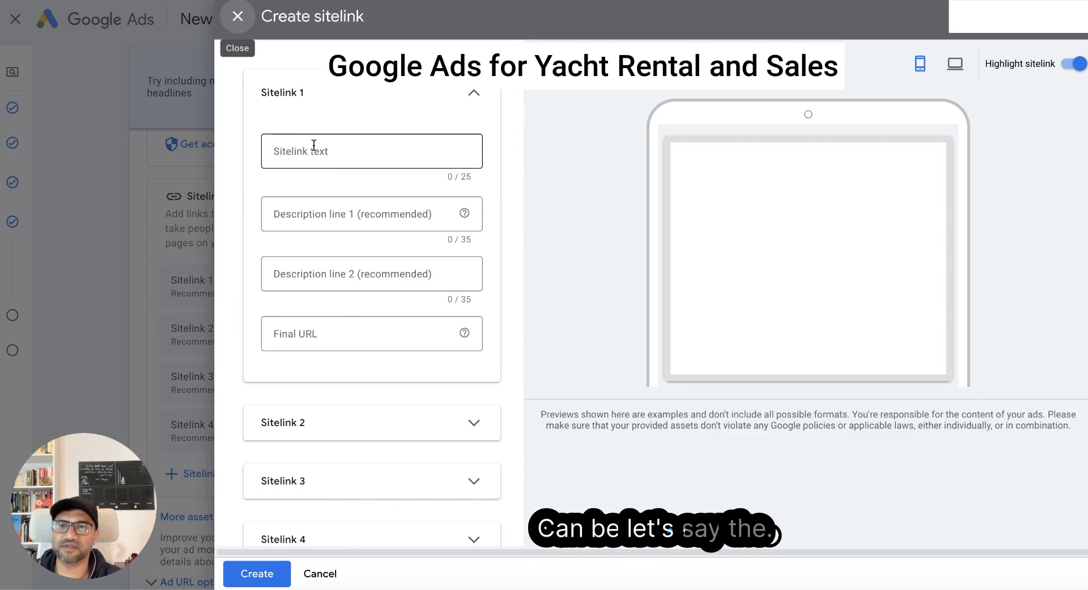
left_click(313, 146)
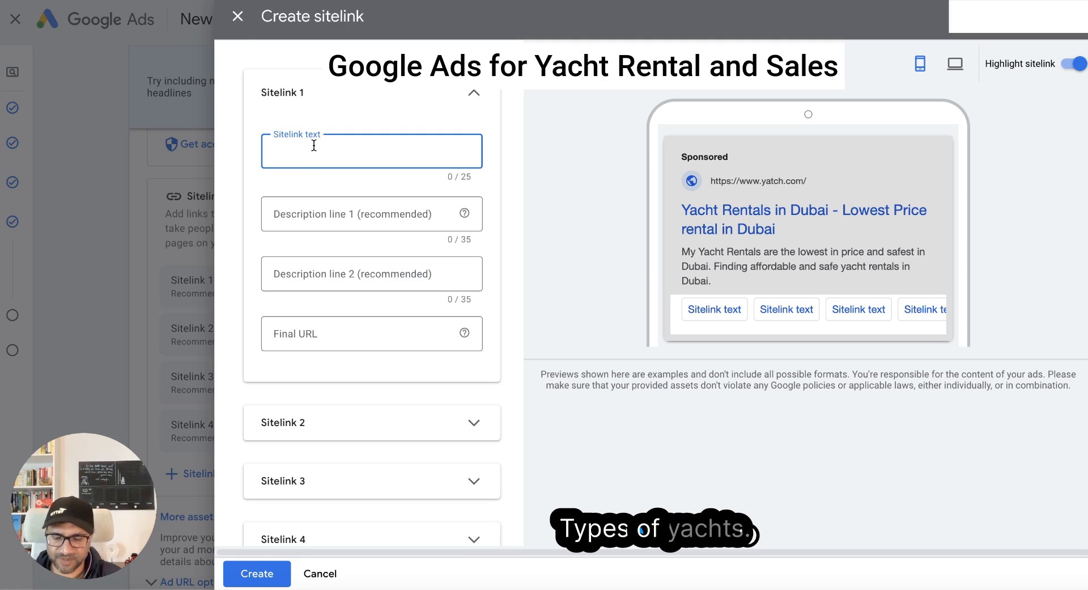
type("types of yachts")
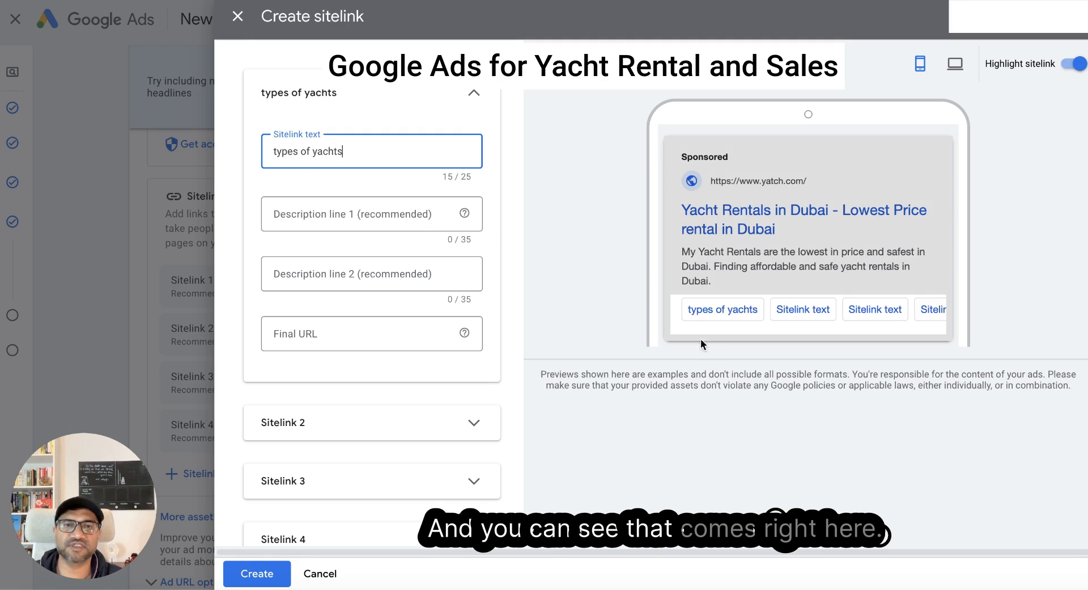
left_click(721, 310)
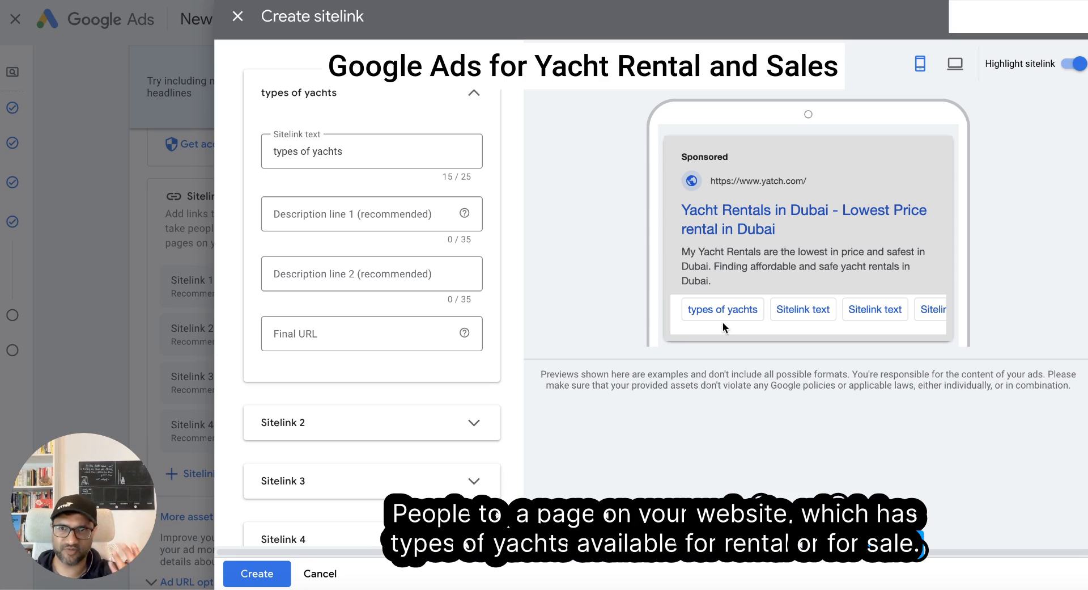
scroll(424, 301, "down", 3)
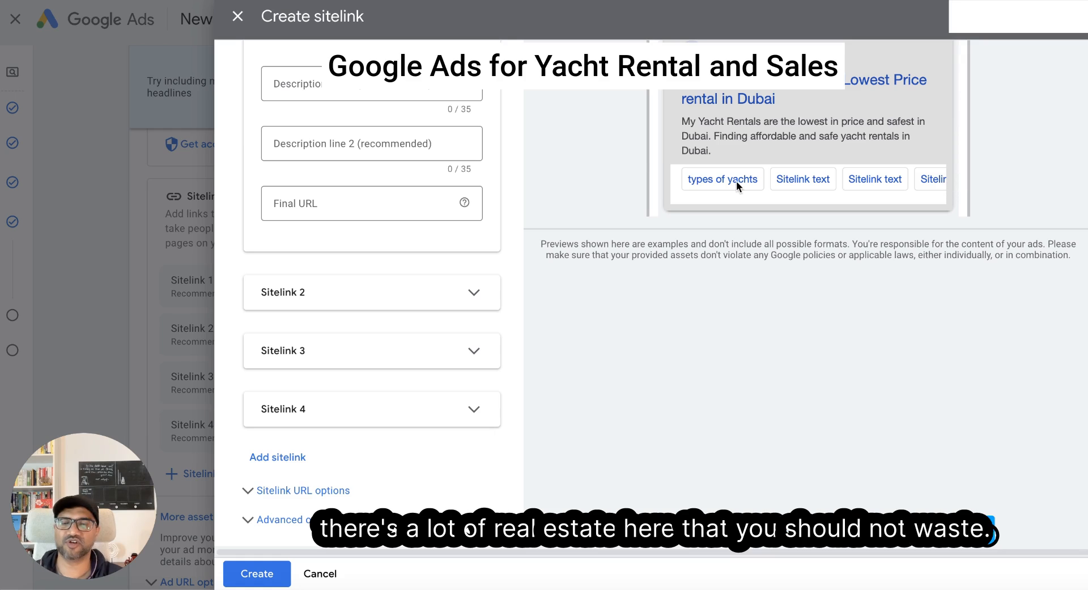
scroll(373, 294, "up", 1)
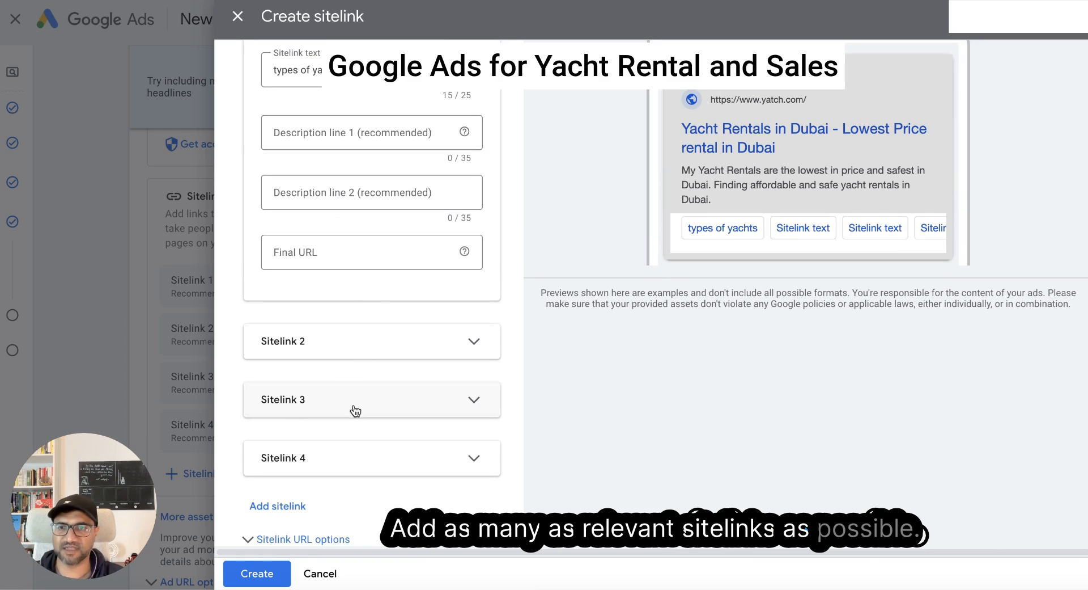
left_click(265, 575)
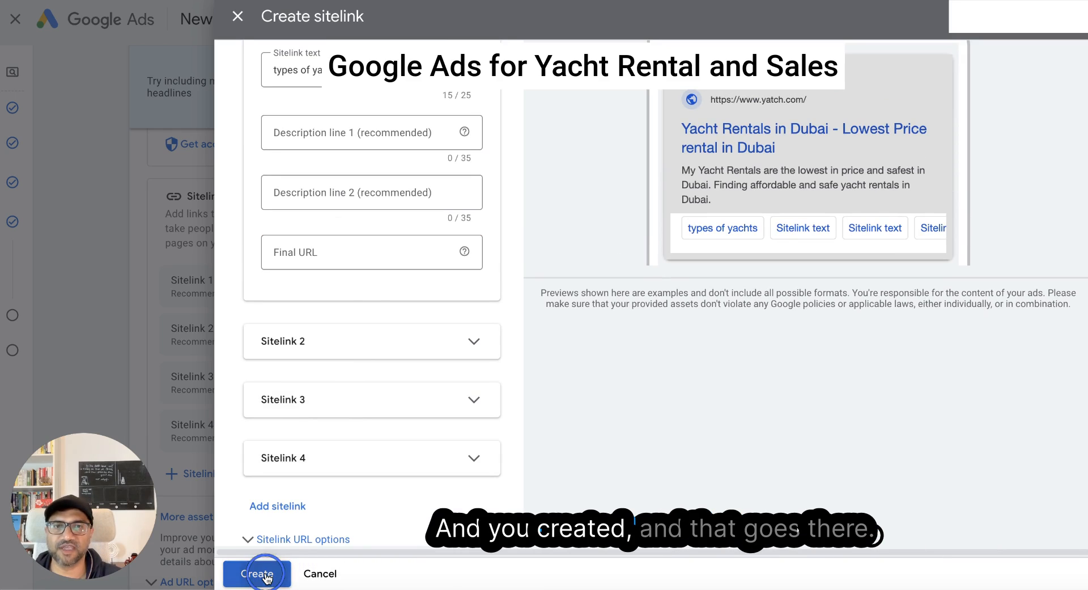
left_click(328, 253)
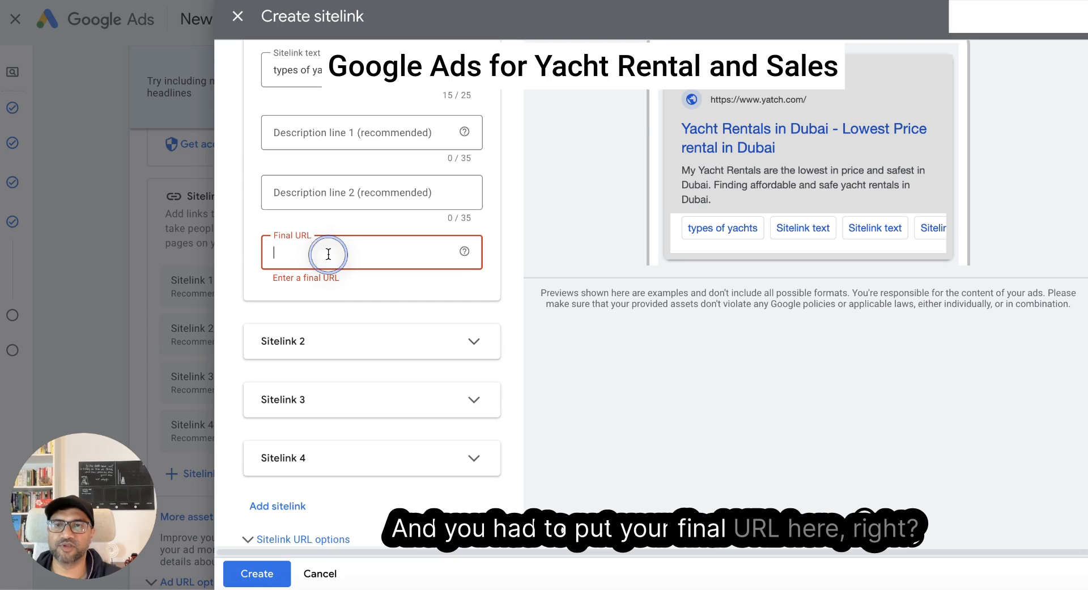
type("https://")
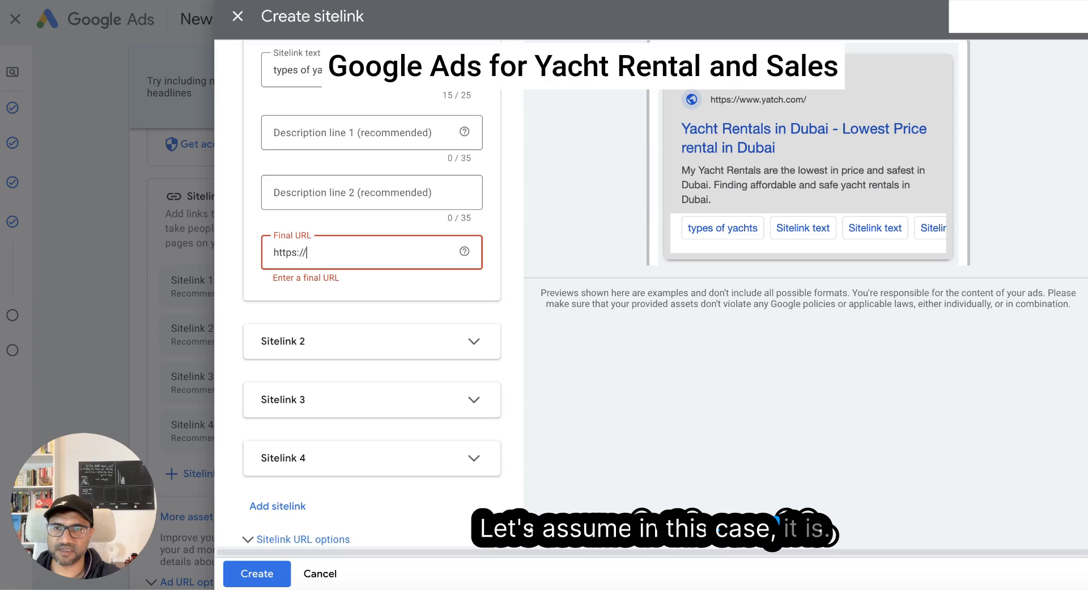
type("www.yacht.com/types")
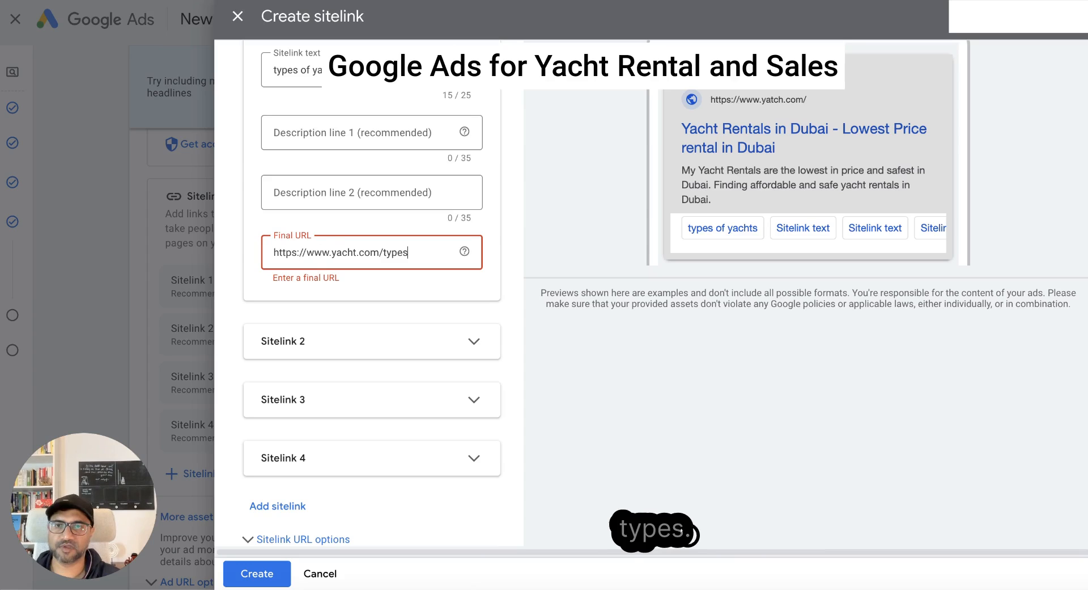
left_click(589, 326)
left_click(264, 573)
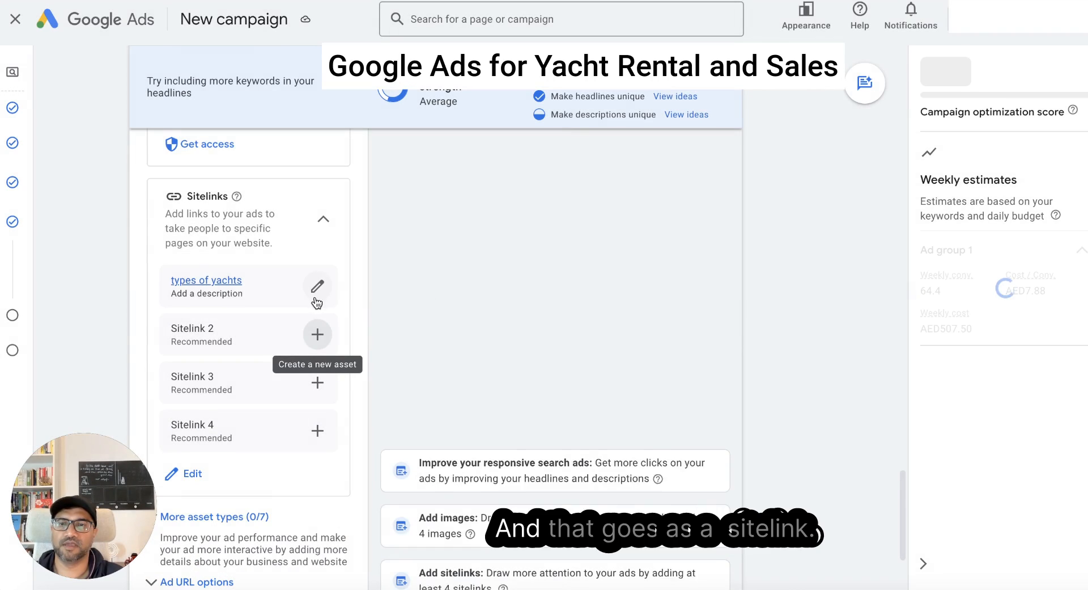
- Review the additional asset types for the ad, from promotions, prices and calls to callouts, structured snippets, lead forms and apps
scroll(430, 300, "down", 3)
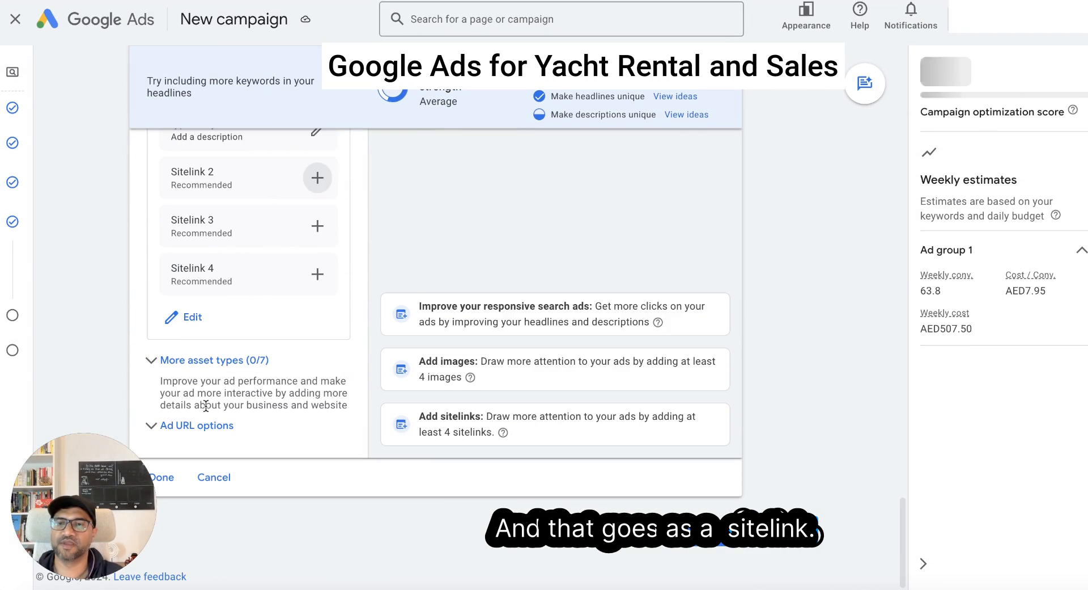
left_click(160, 360)
scroll(222, 371, "down", 3)
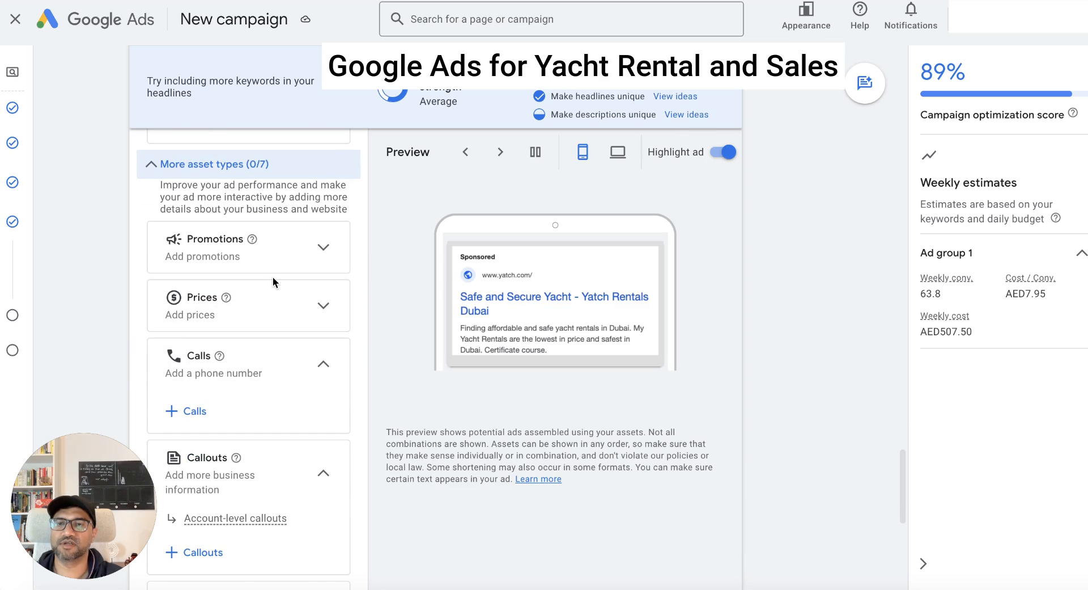
scroll(285, 299, "up", 1)
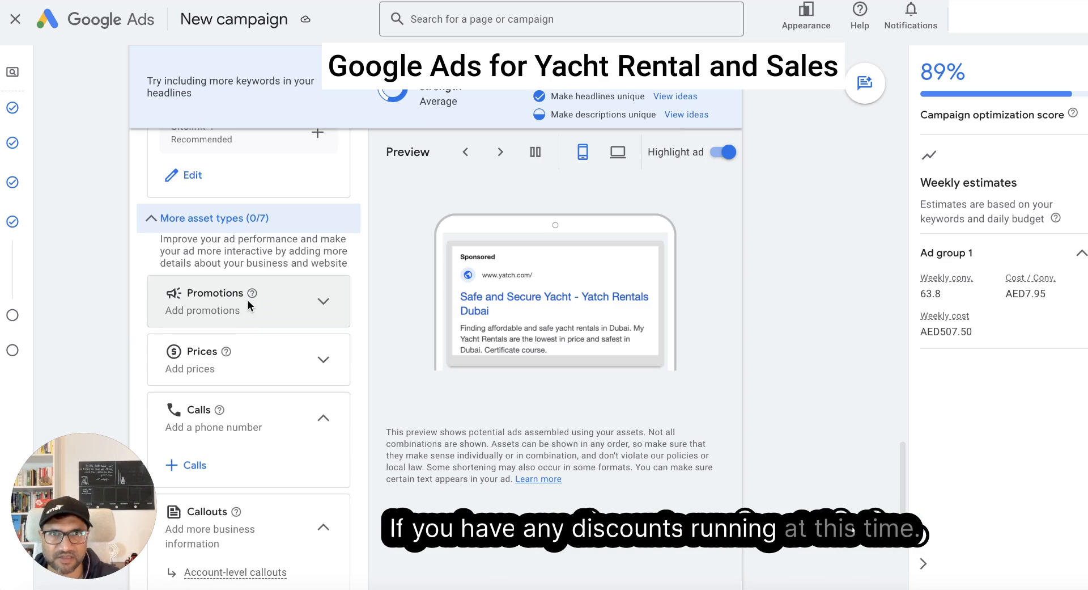
mouse_move(227, 352)
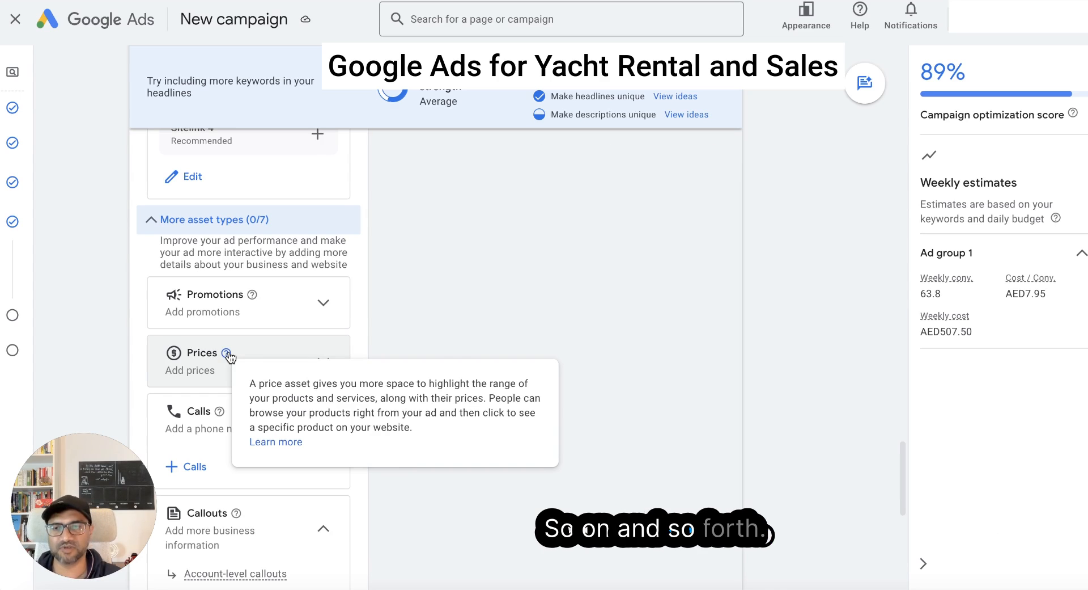
scroll(190, 408, "down", 2)
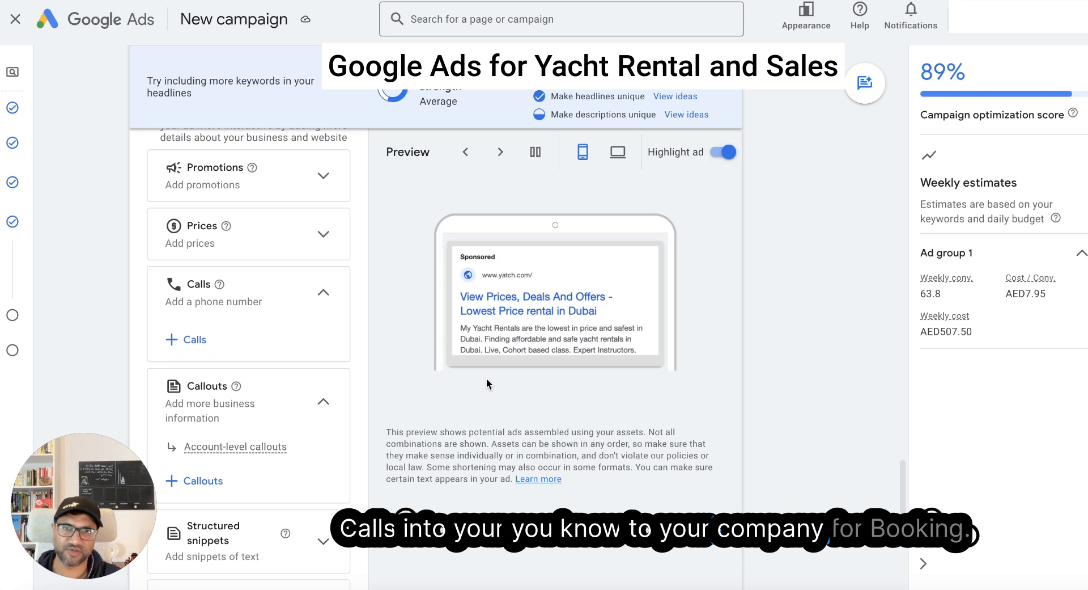
scroll(389, 379, "down", 4)
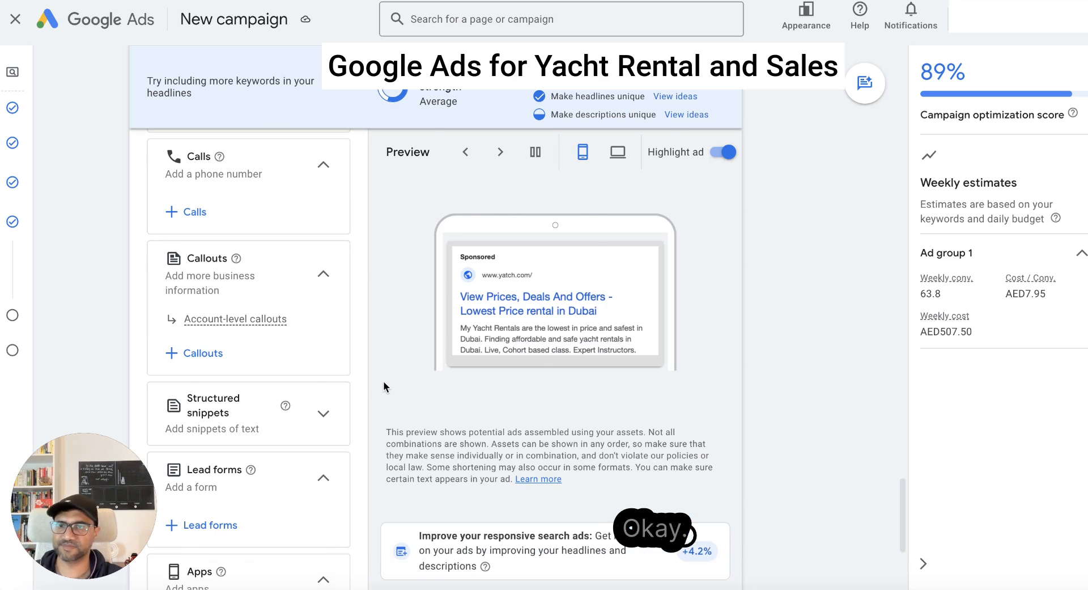
mouse_move(235, 153)
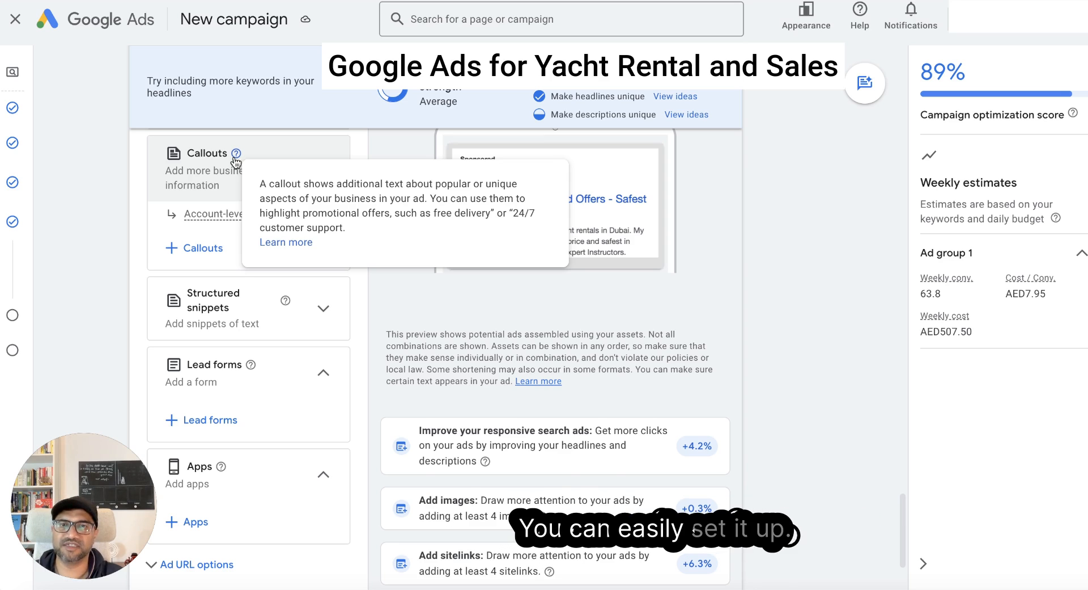
scroll(359, 367, "down", 3)
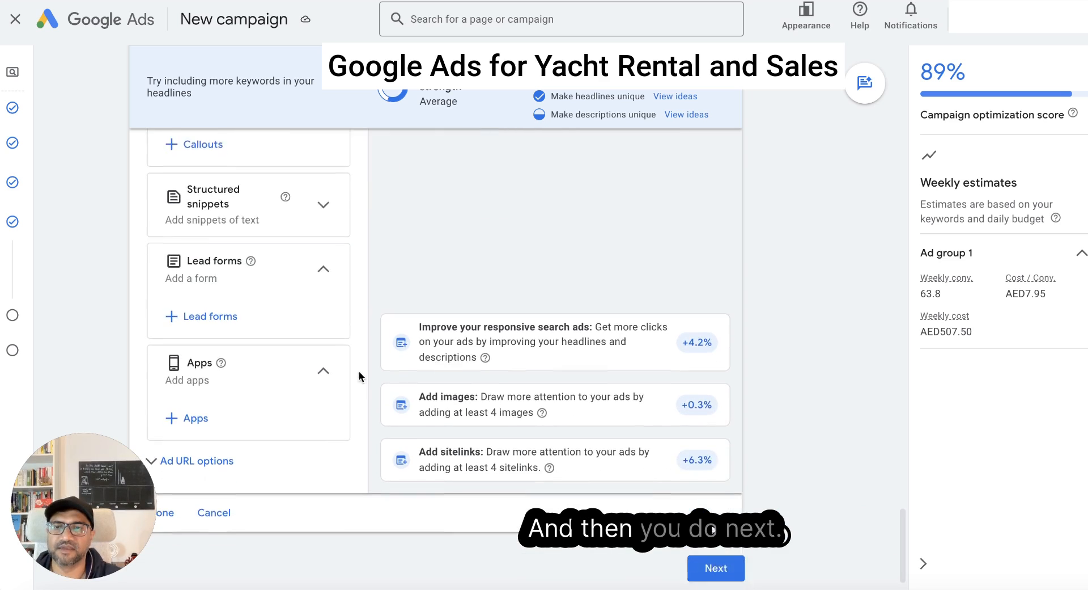
- Proceed to the budget, compare the custom option, choose the recommended AED72.50 average daily budget and continue to the campaign review
left_click(728, 548)
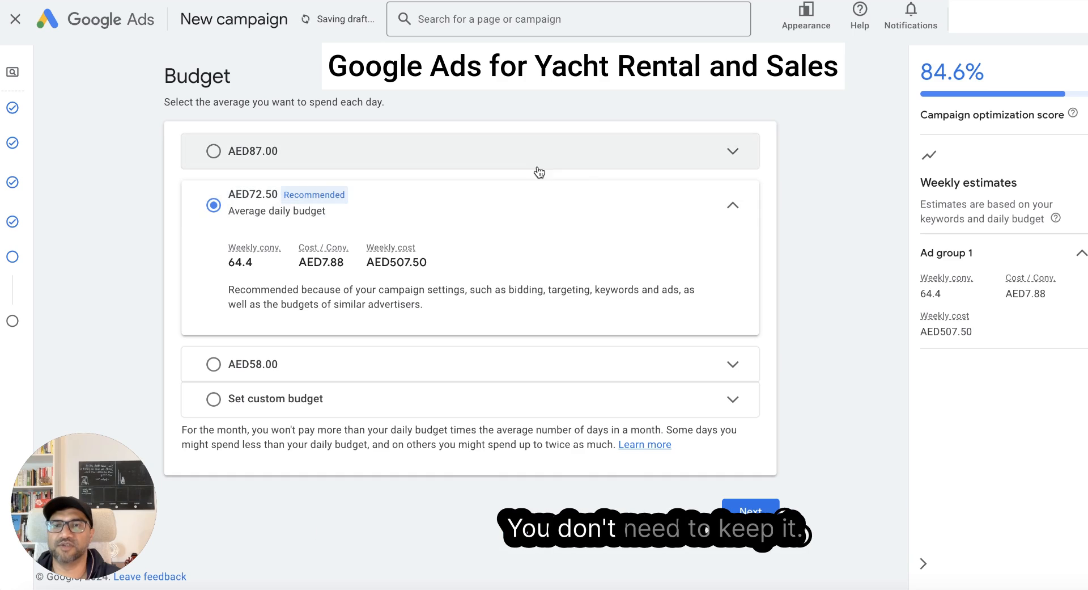
left_click(264, 402)
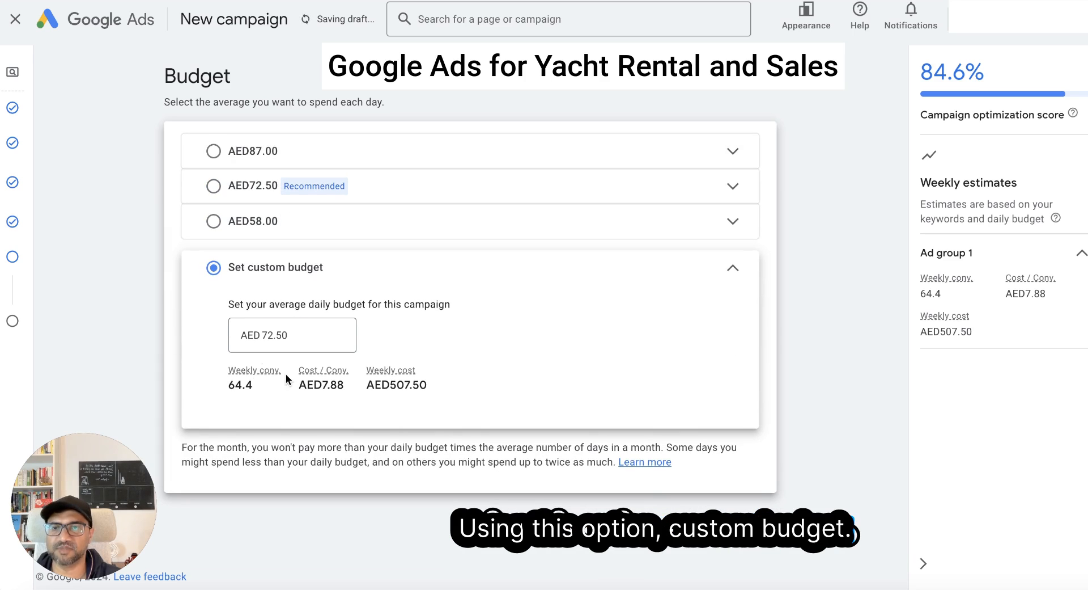
left_click(277, 190)
left_click(280, 272)
left_click_drag(296, 266, 448, 269)
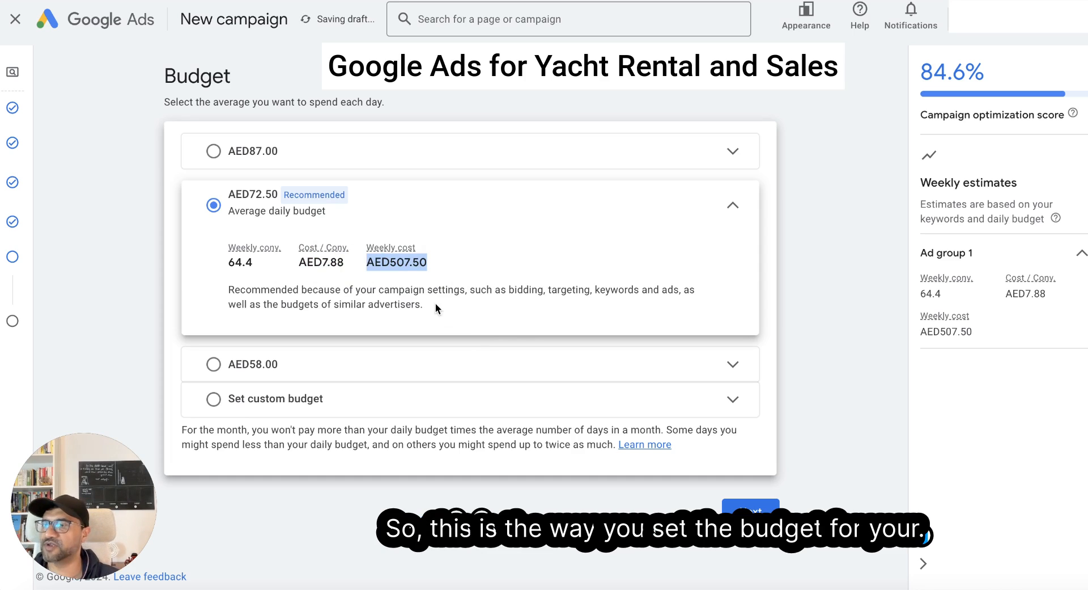
left_click(756, 514)
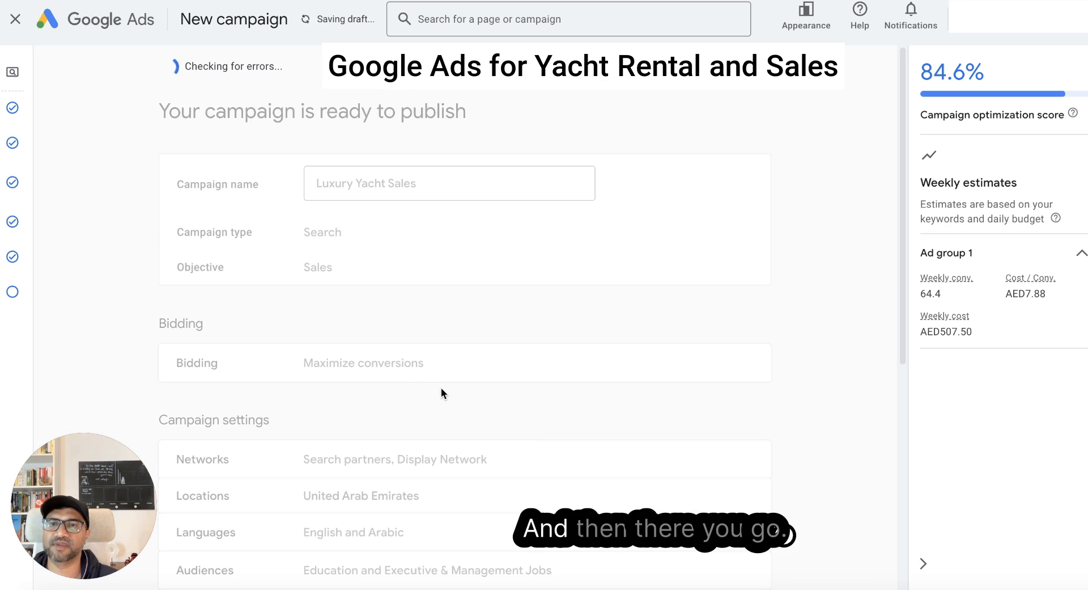